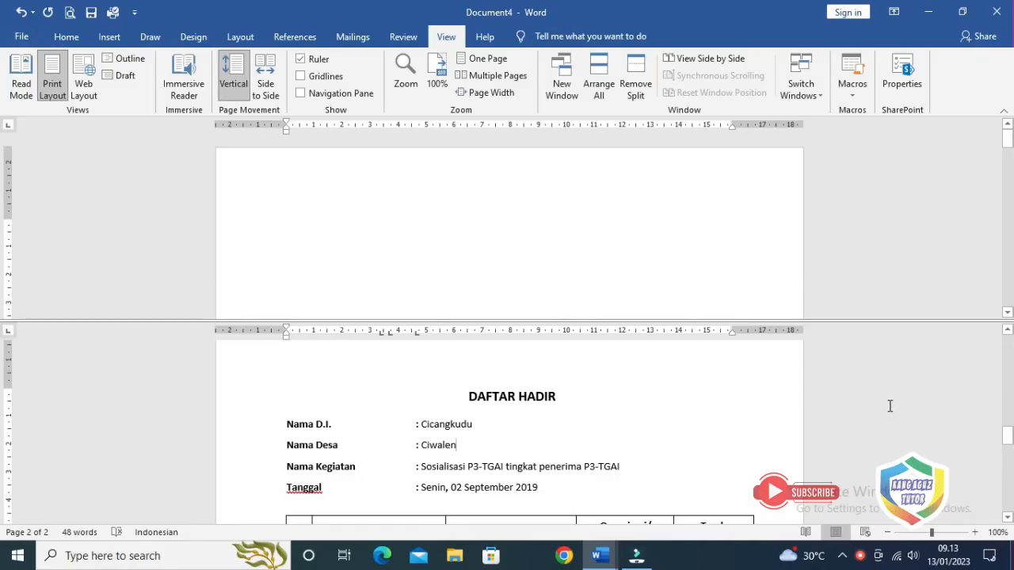
Check the reference title's formatting, then place the caret on the blank first page
left_click(501, 396)
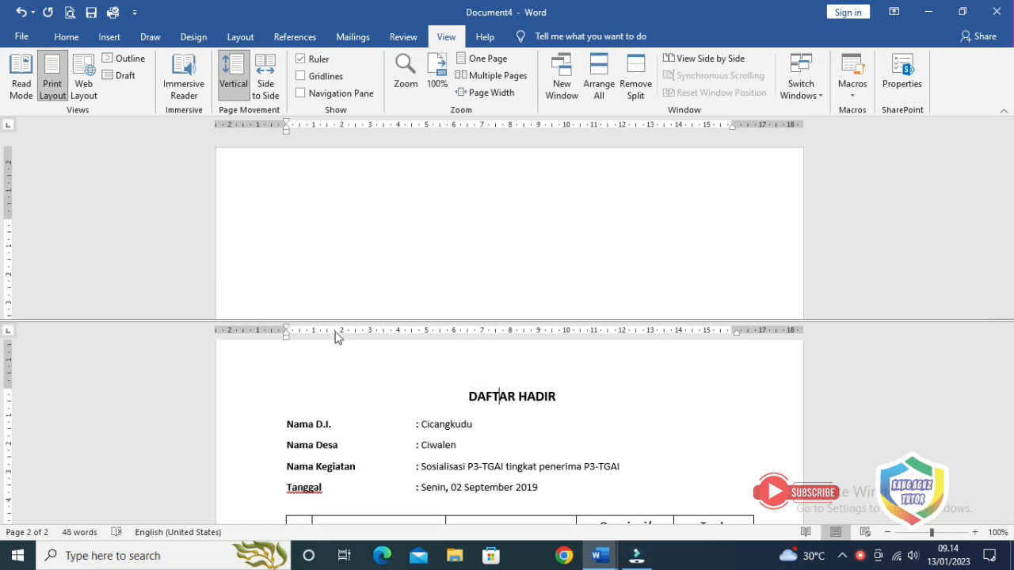
left_click(452, 399)
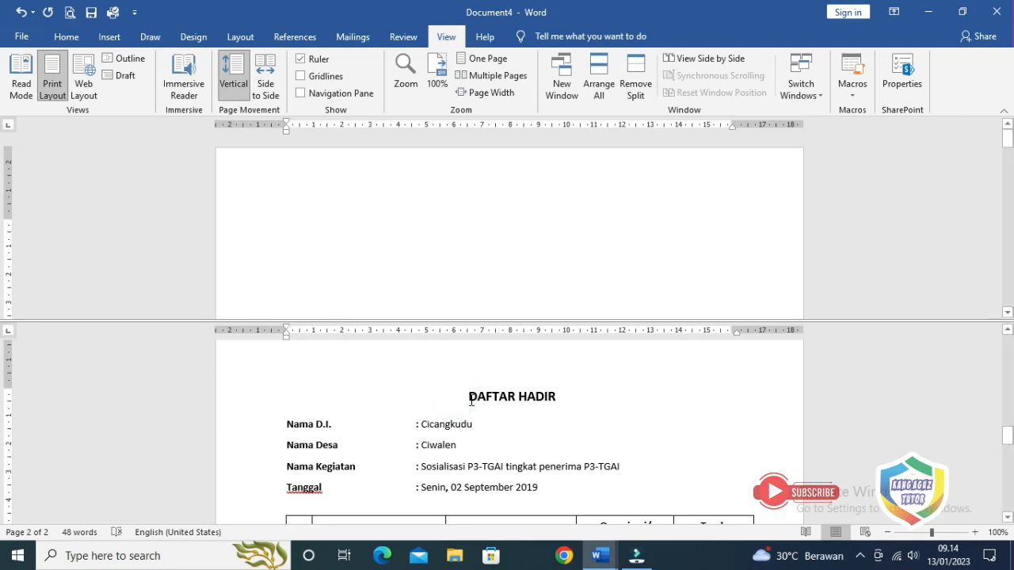
scroll(470, 401, "down", 5)
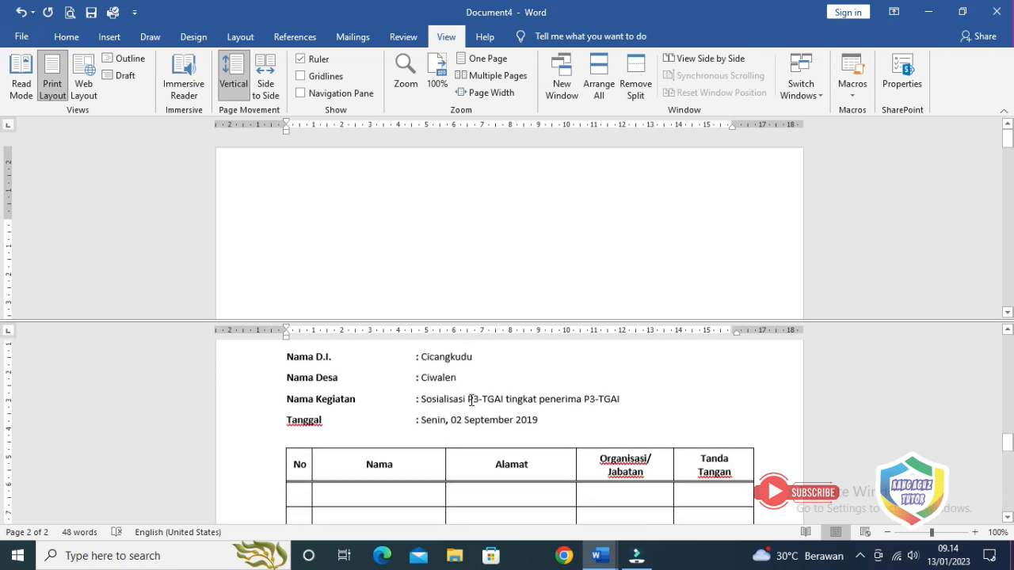
scroll(471, 400, "down", 4)
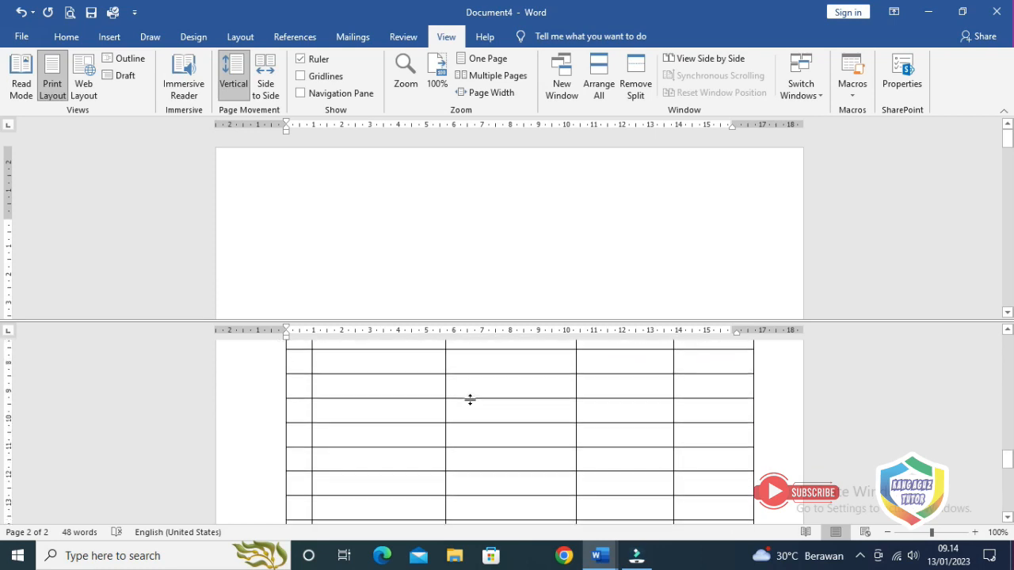
scroll(470, 401, "down", 5)
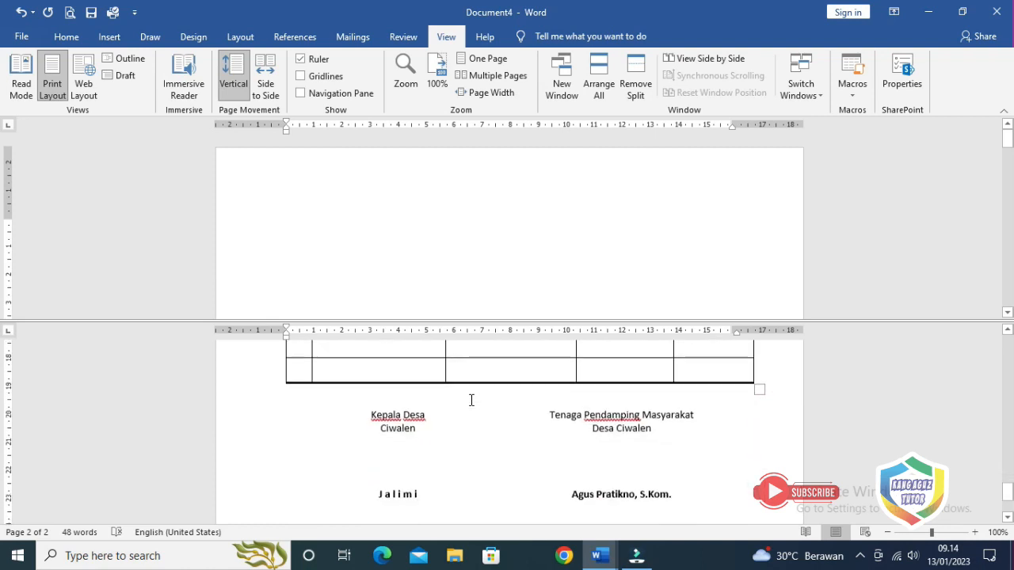
scroll(471, 401, "up", 9)
scroll(470, 400, "up", 6)
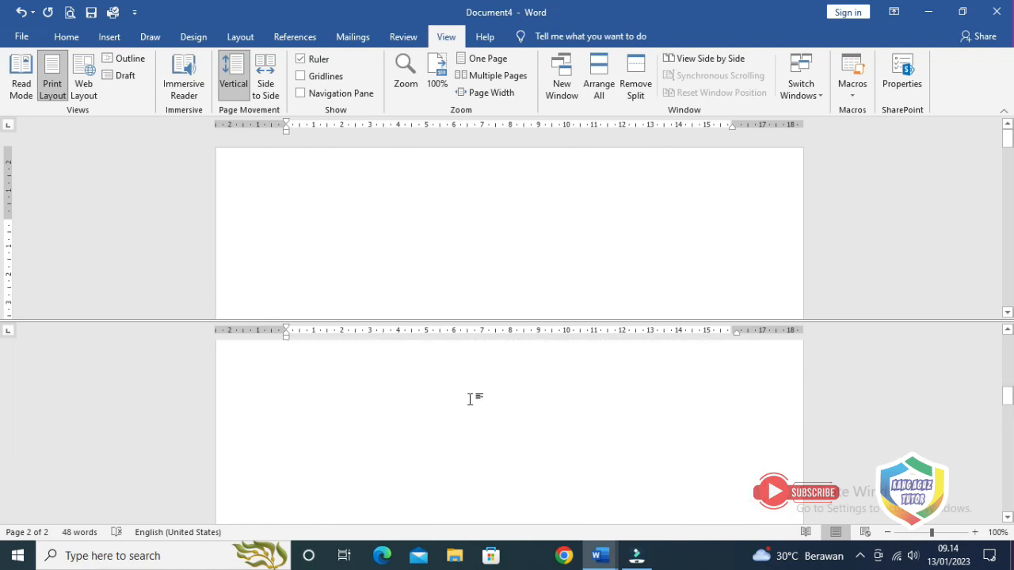
scroll(477, 402, "down", 5)
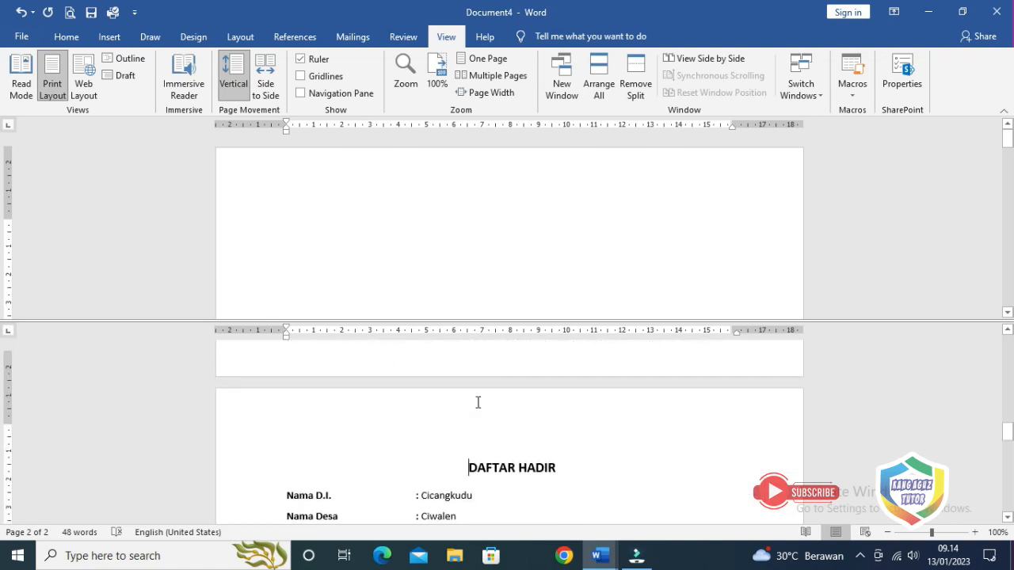
left_click(496, 192)
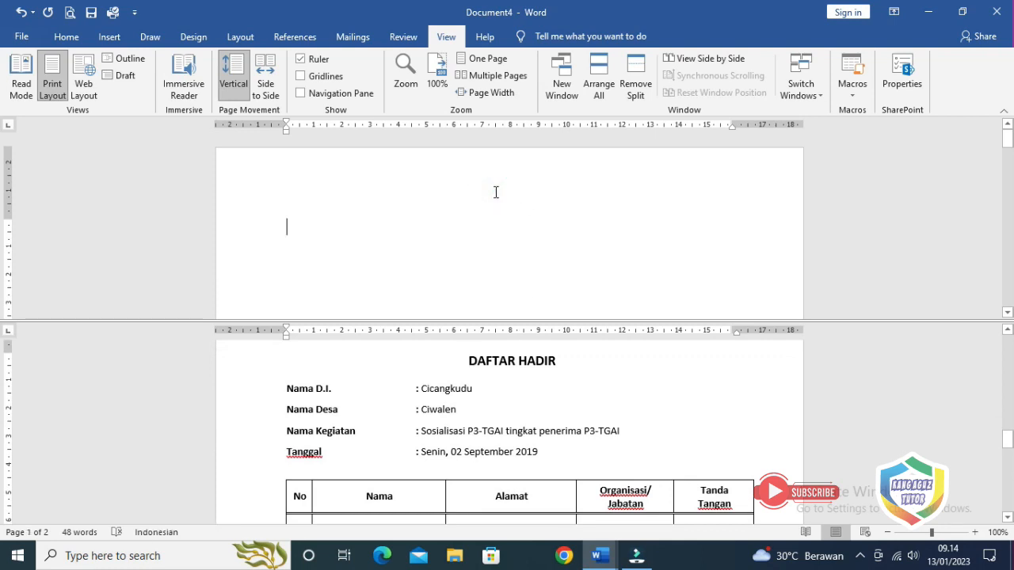
left_click(484, 365)
left_click(348, 212)
Type the title DAFTAR HADIR centred at 14 pt, with a left-aligned line beneath
left_click(70, 39)
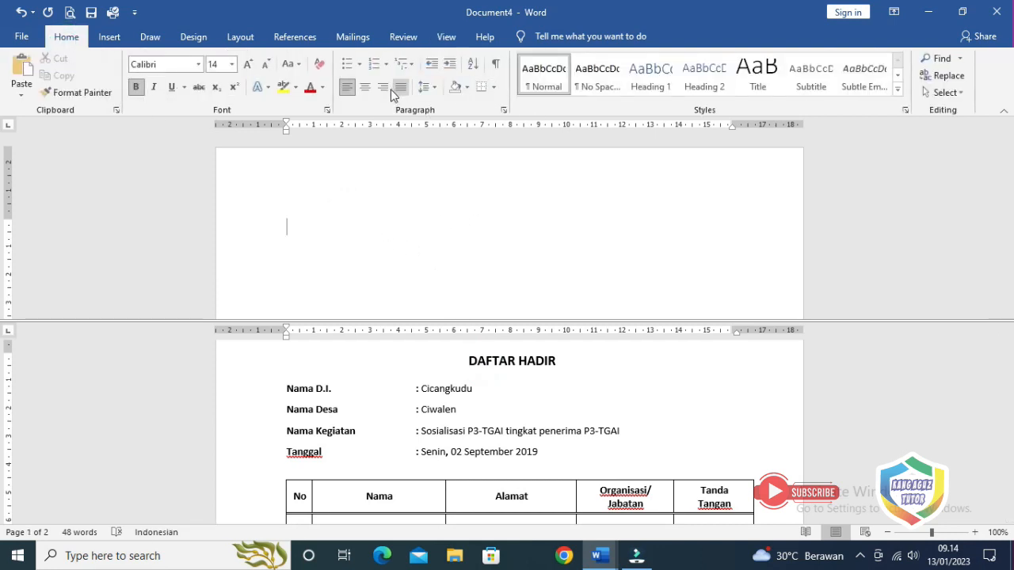
left_click(367, 85)
left_click(232, 64)
left_click(217, 163)
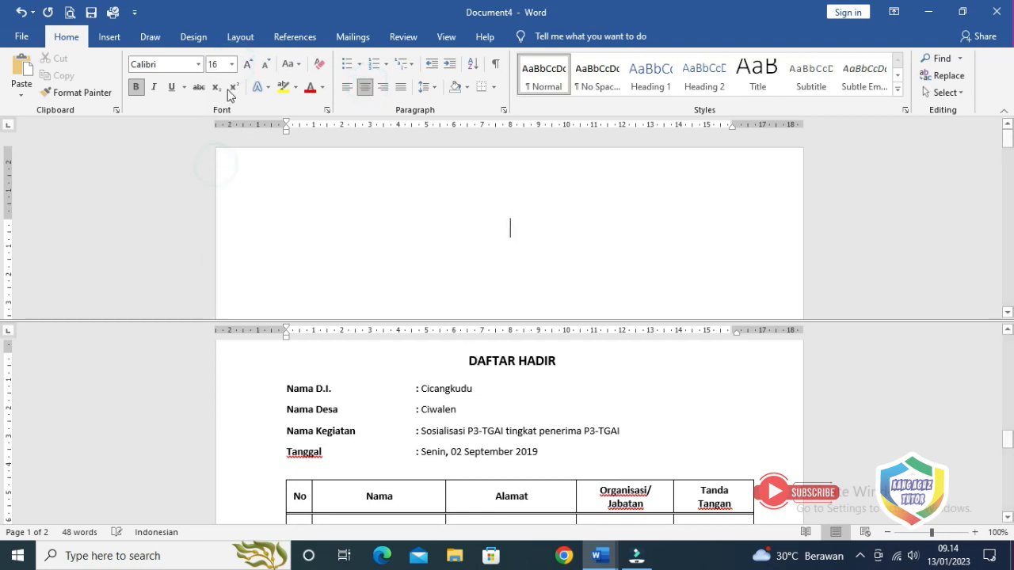
left_click(232, 64)
left_click(215, 151)
type("D")
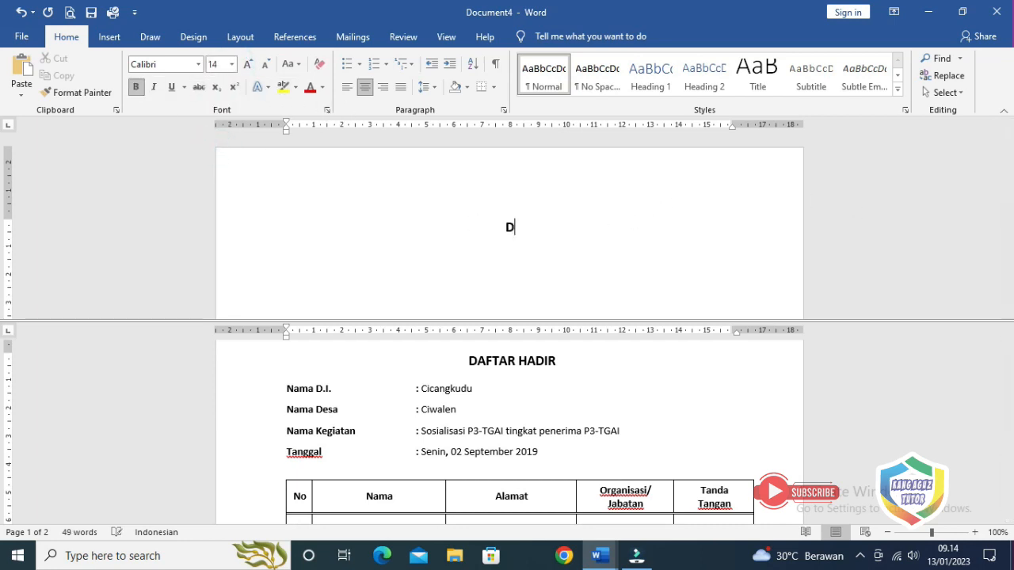
type("AFTAR HADIR")
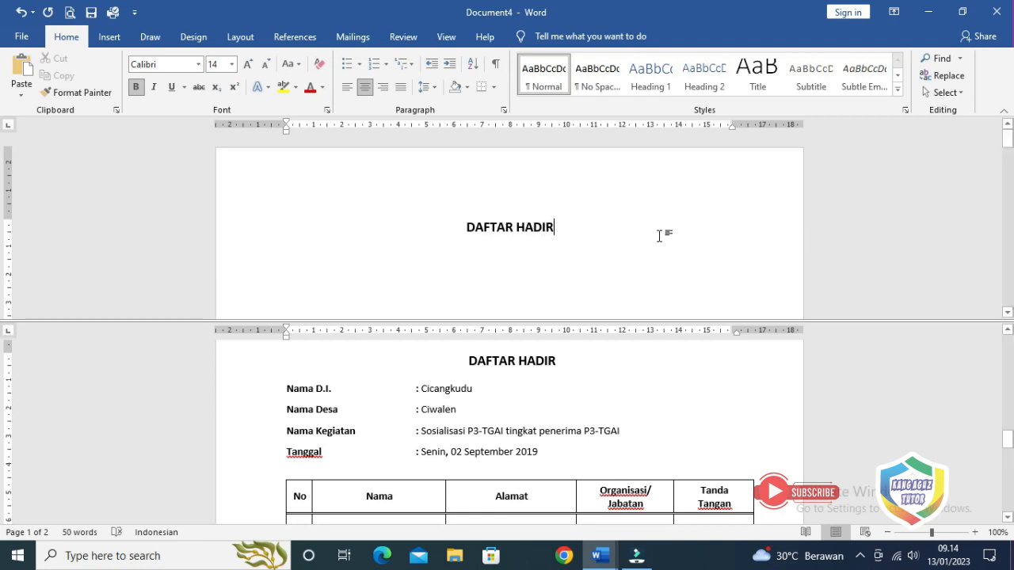
key("Return")
left_click(348, 89)
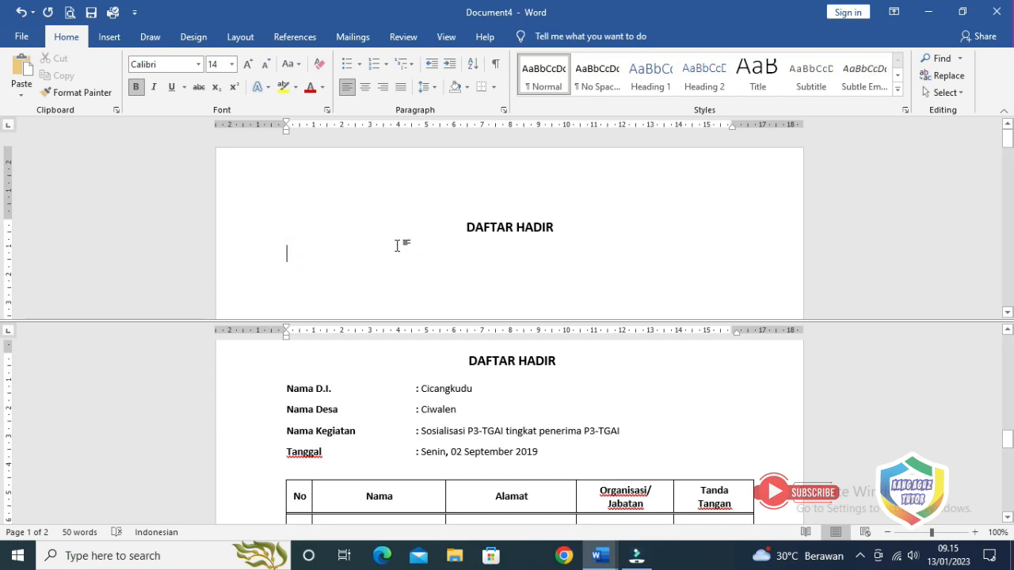
Type the label 'Nama D.I' and set it to size 11
type("Nama ")
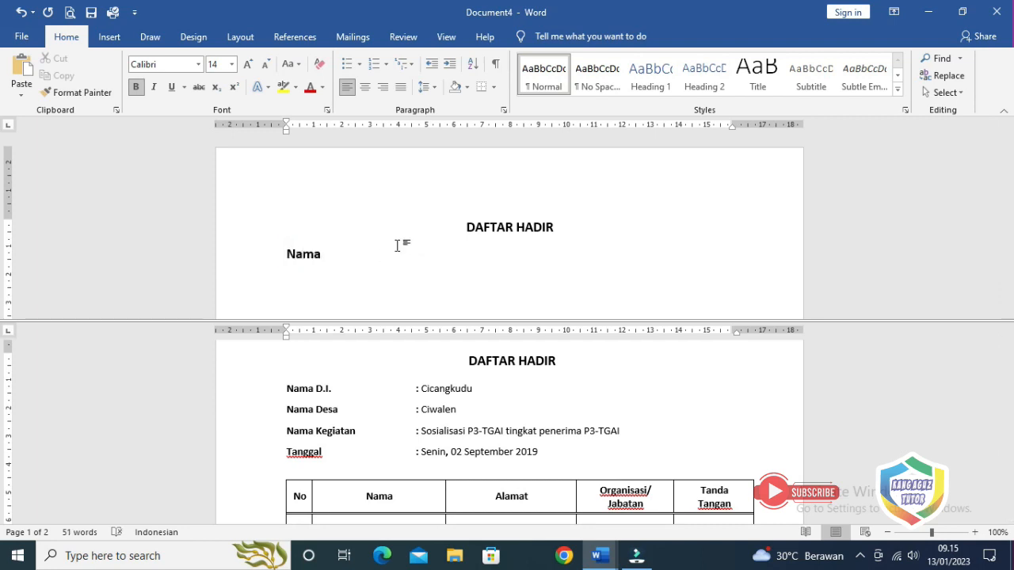
type("D.I")
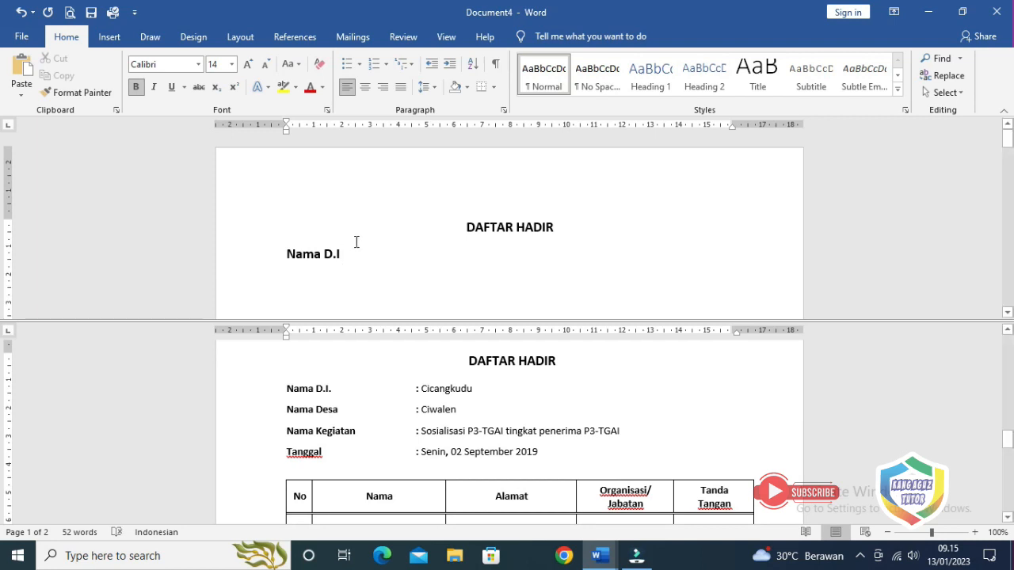
left_click_drag(288, 257, 345, 257)
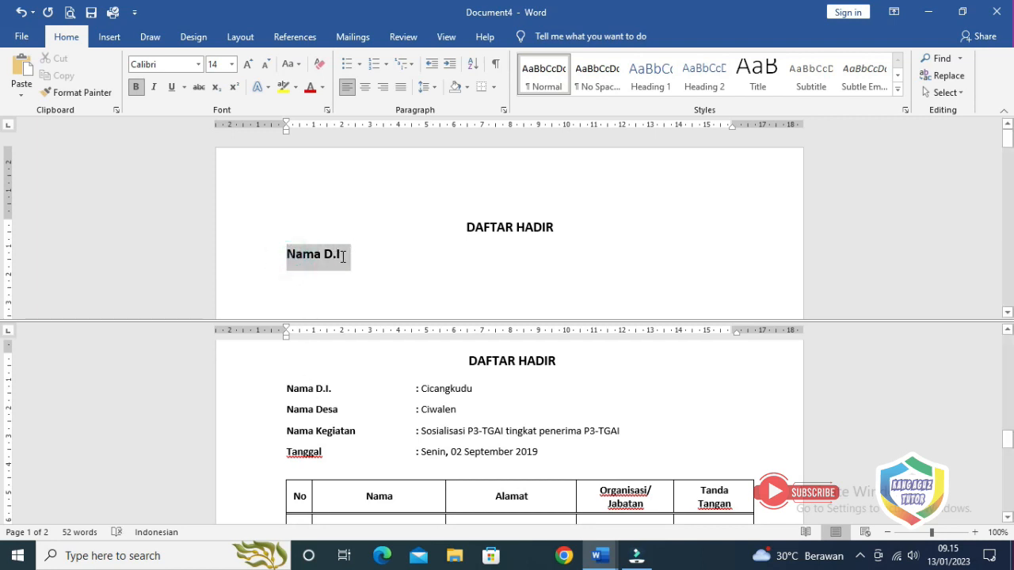
left_click(231, 64)
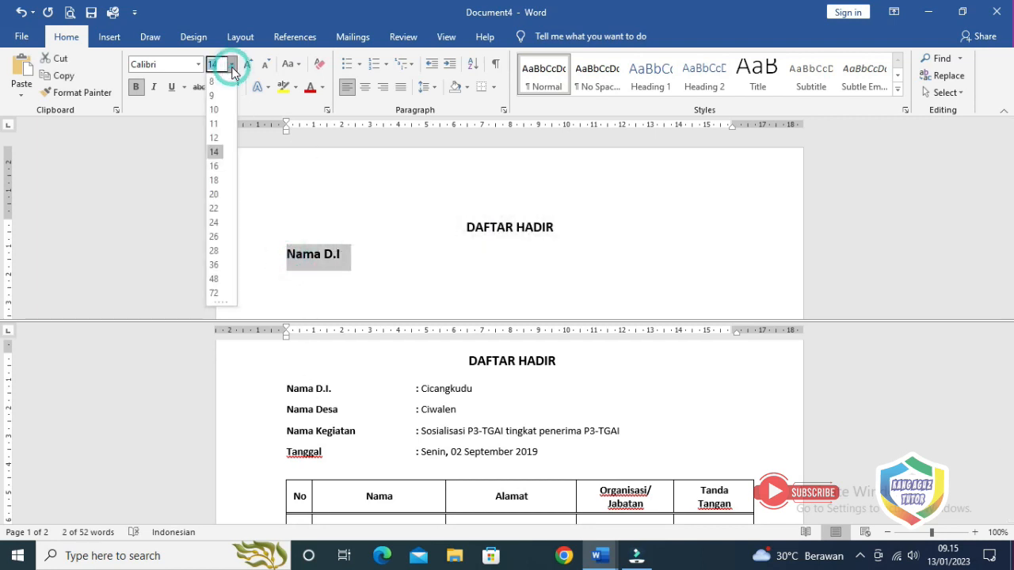
left_click(216, 125)
left_click(346, 254)
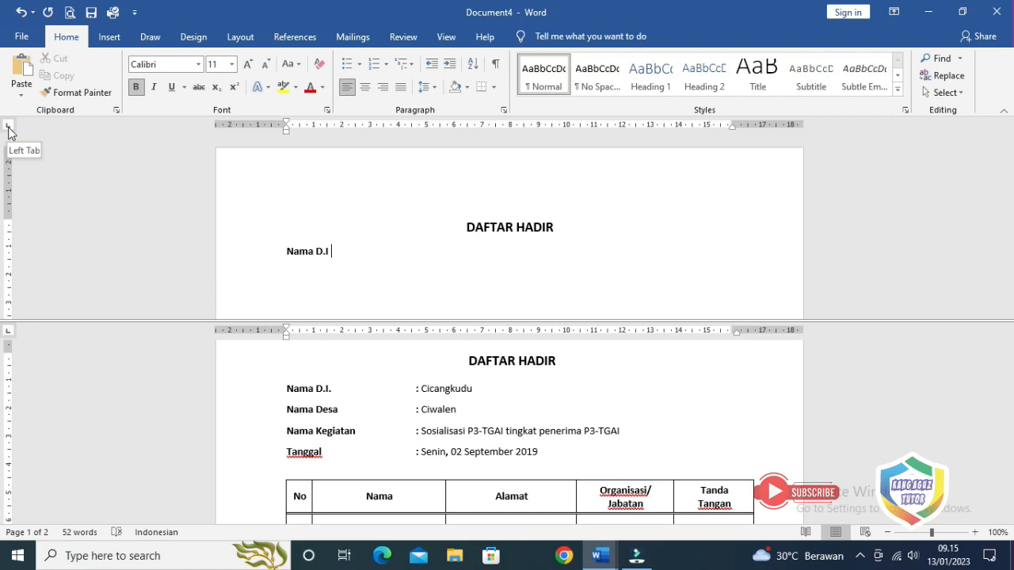
Add a left tab stop near 4 cm, then type ': Cicangkudu' in regular weight
left_click(398, 126)
left_click_drag(397, 128, 411, 132)
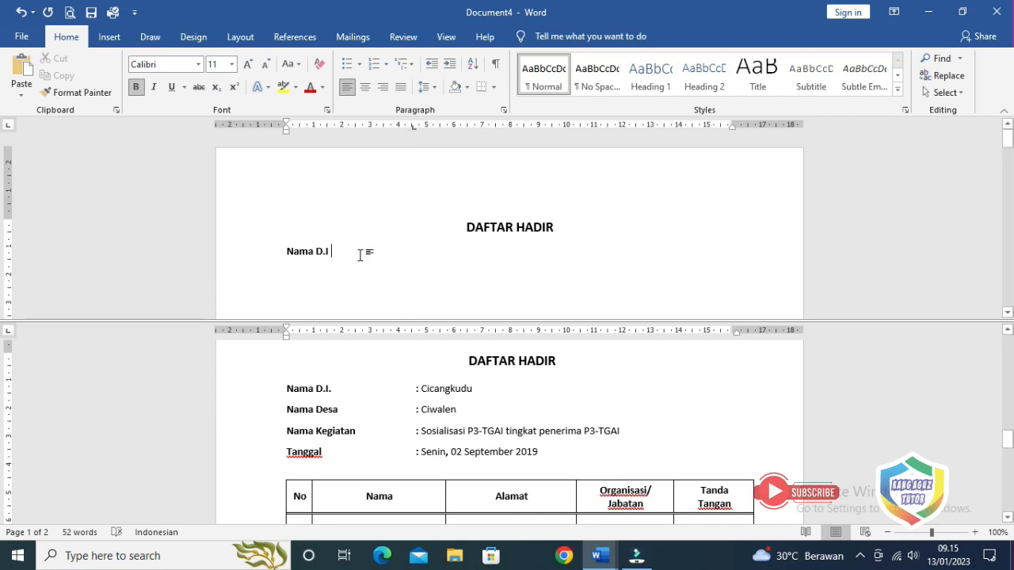
key("Tab")
type(": ")
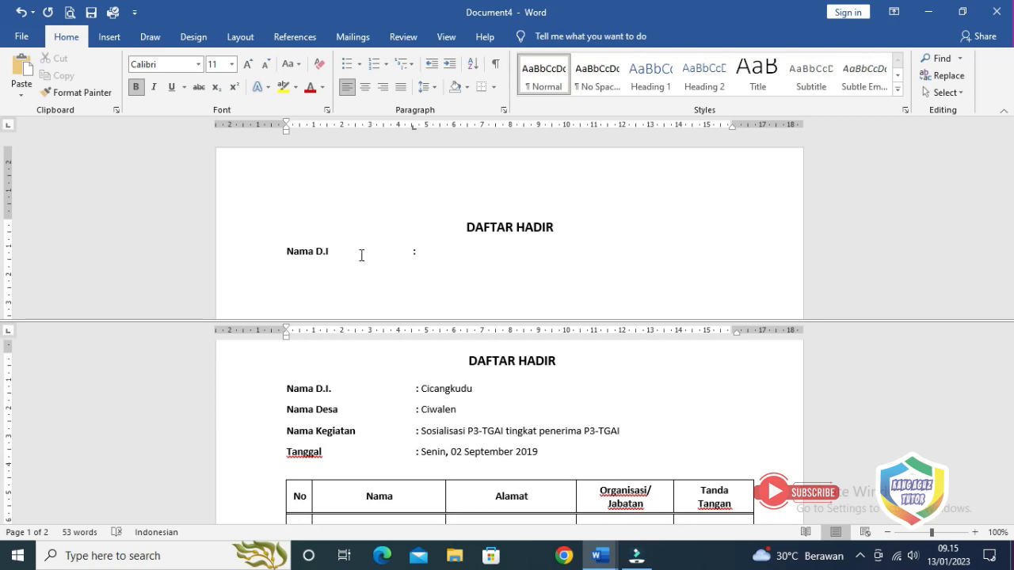
type("Cicangkudu")
left_click(419, 249)
left_click_drag(420, 249, 475, 255)
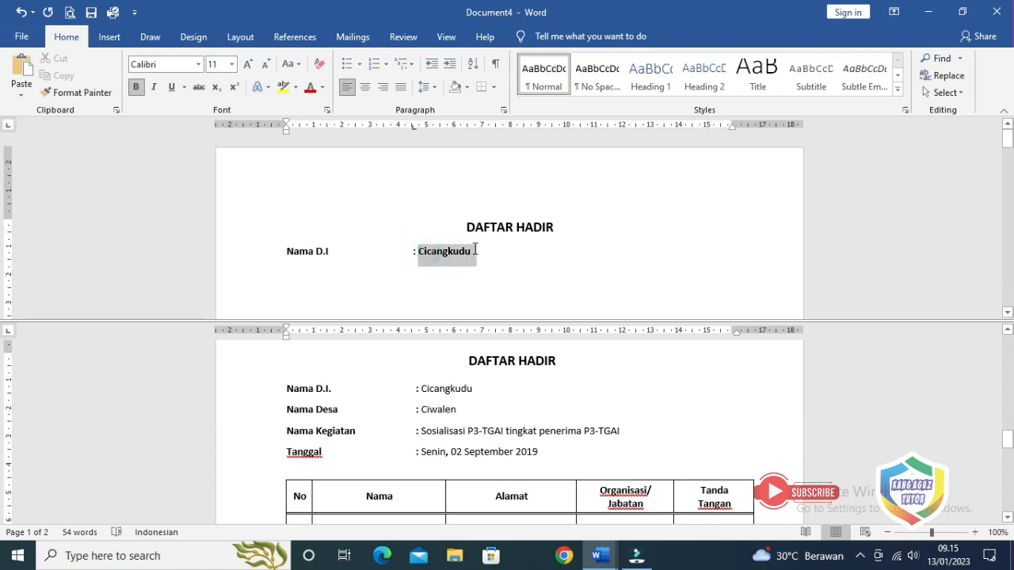
left_click(137, 88)
left_click(490, 255)
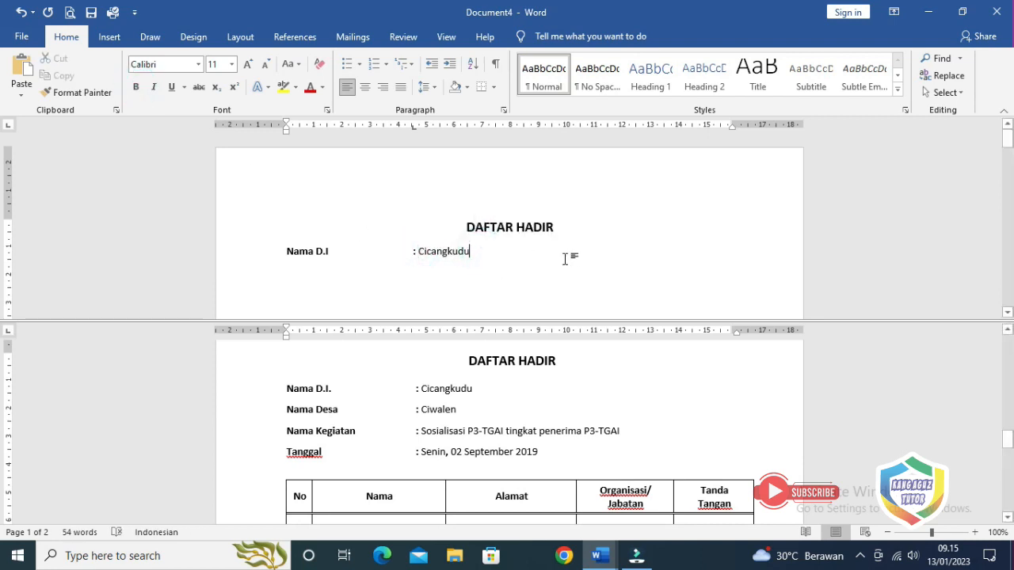
key("Return")
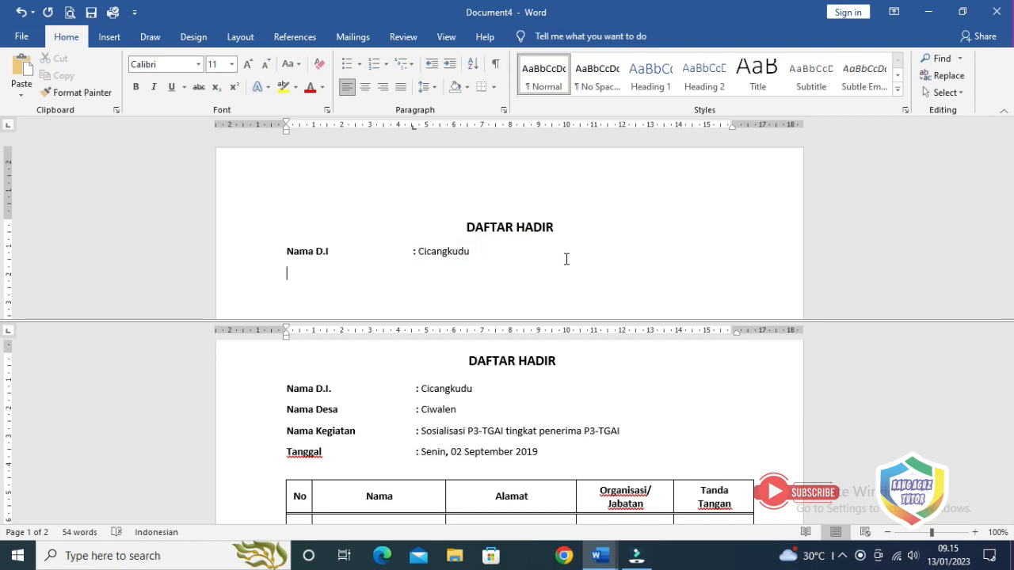
Add the lines 'Nama Desa : Ciwalen' and 'Nama kegiatan : Sosialisasi P3-TGAI Tingkat Penerima P3-TGAI'
type("Nama Desa\t: Ciwalen")
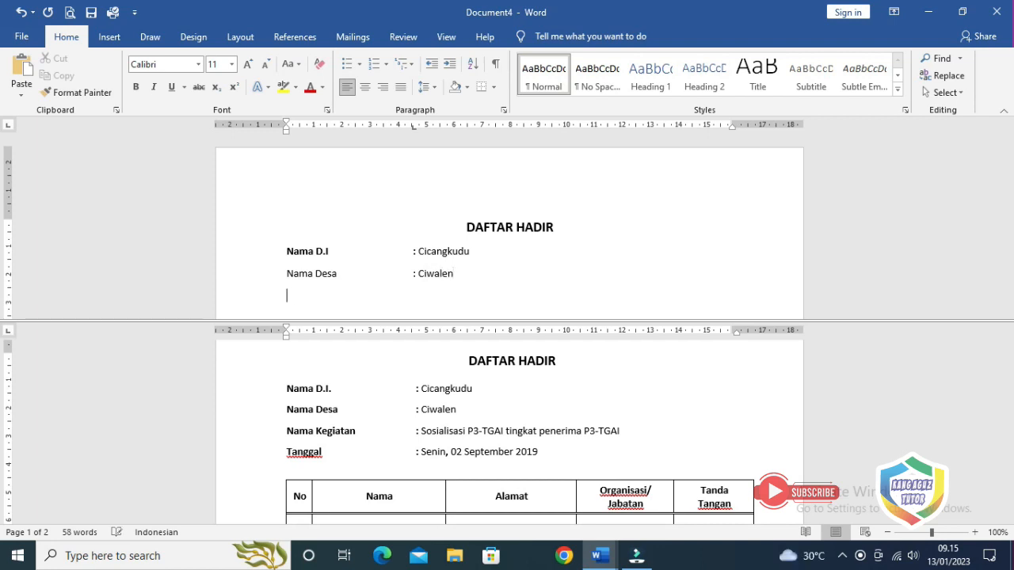
key("Return")
type("Nama kegiatan\t: Sosiali")
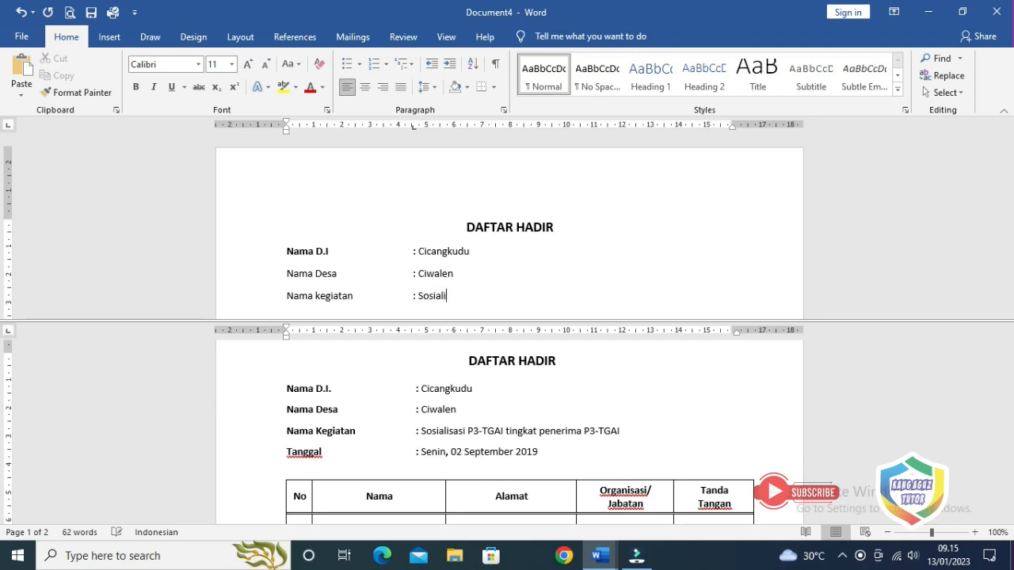
type("sasi P3")
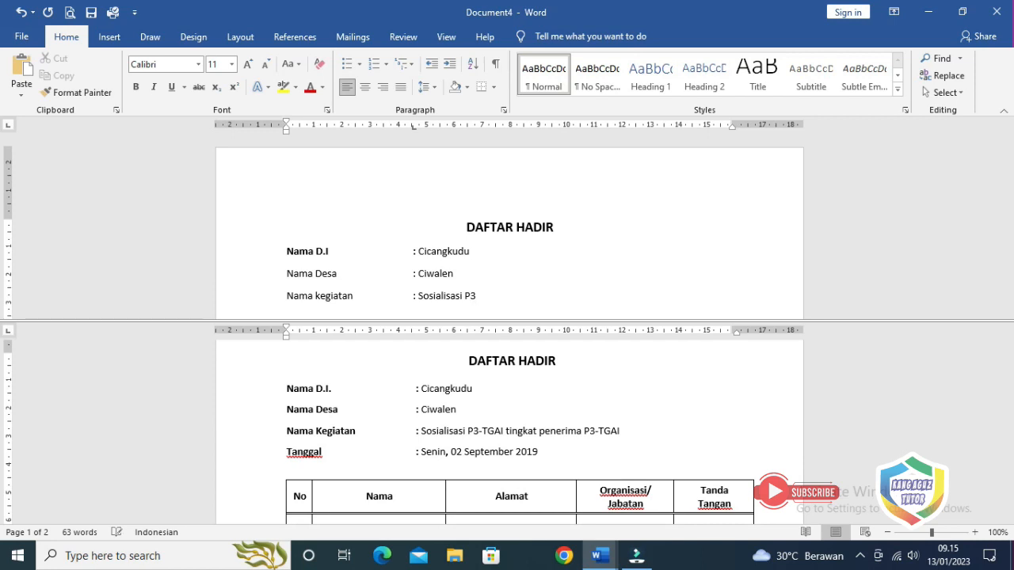
type("-TGAI Tingkat Peneri")
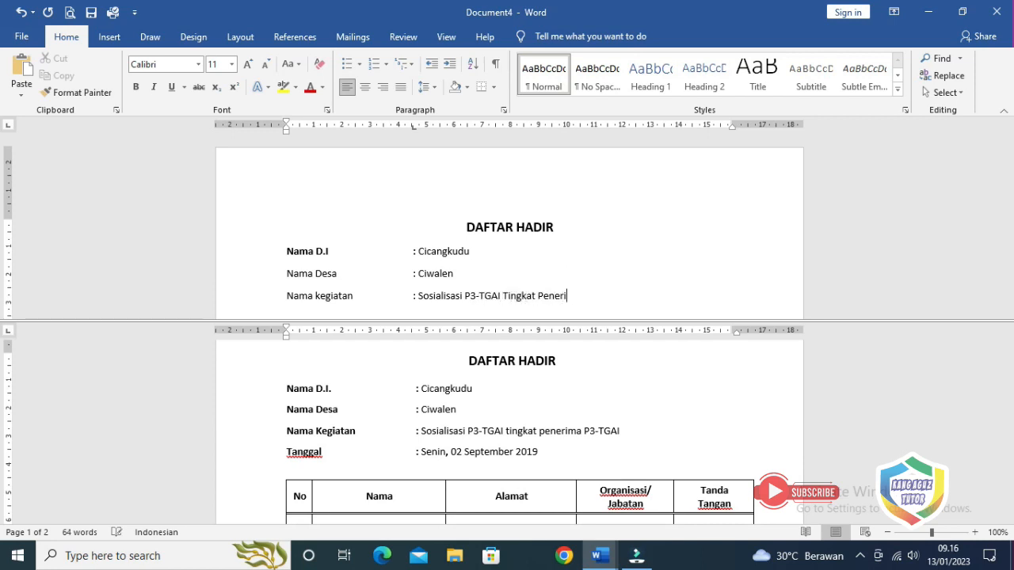
type("ma P3-TGAI")
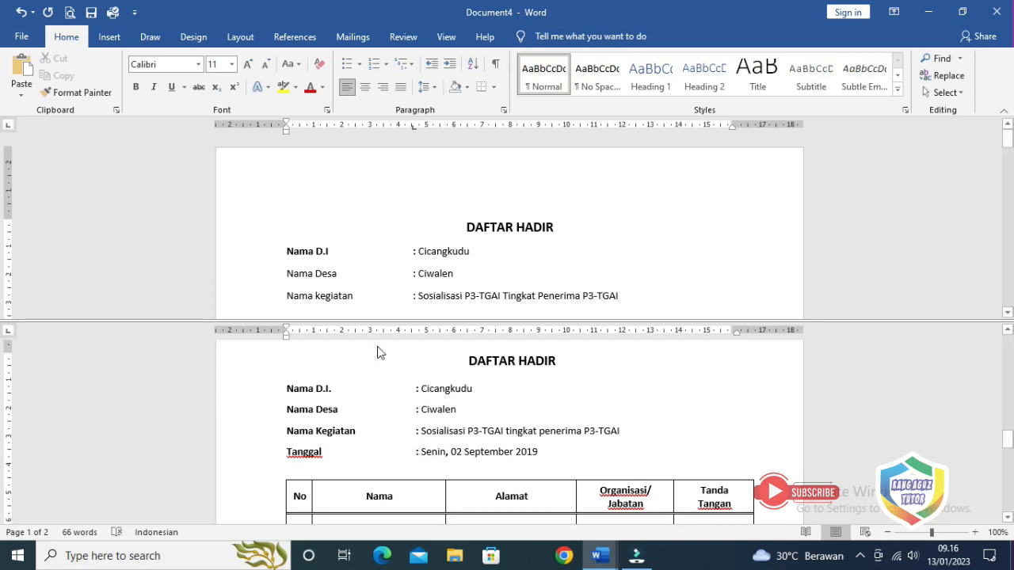
Capitalise the K in 'Kegiatan'
left_click(315, 295)
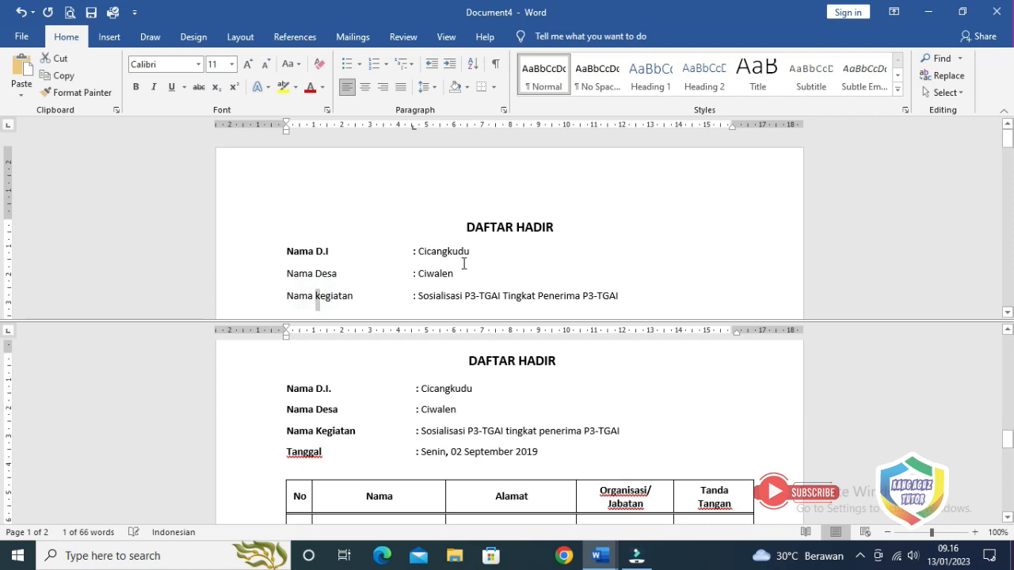
key("Delete")
type("K")
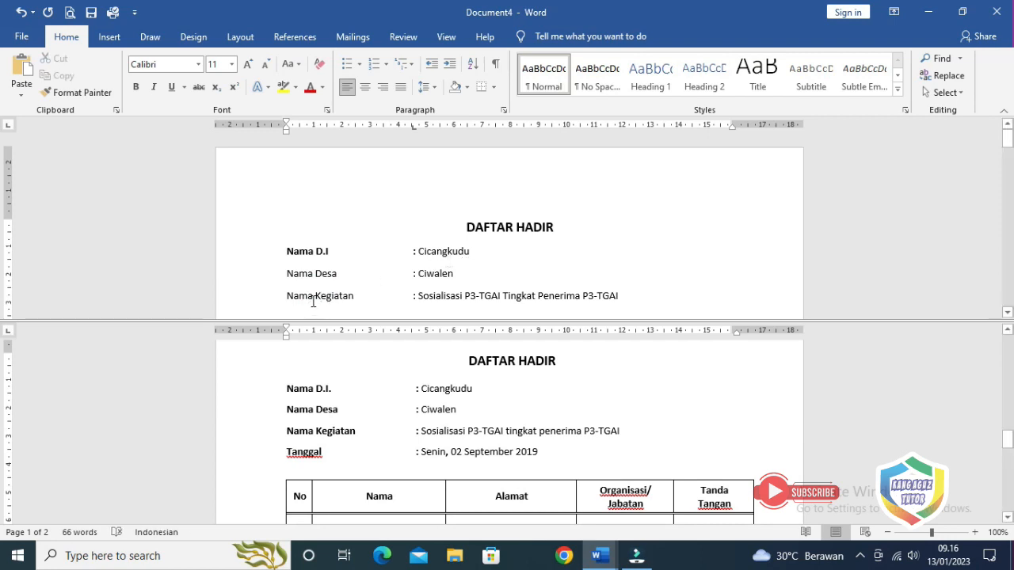
Make the 'Nama Desa' and 'Nama Kegiatan' labels bold
left_click_drag(286, 274, 337, 274)
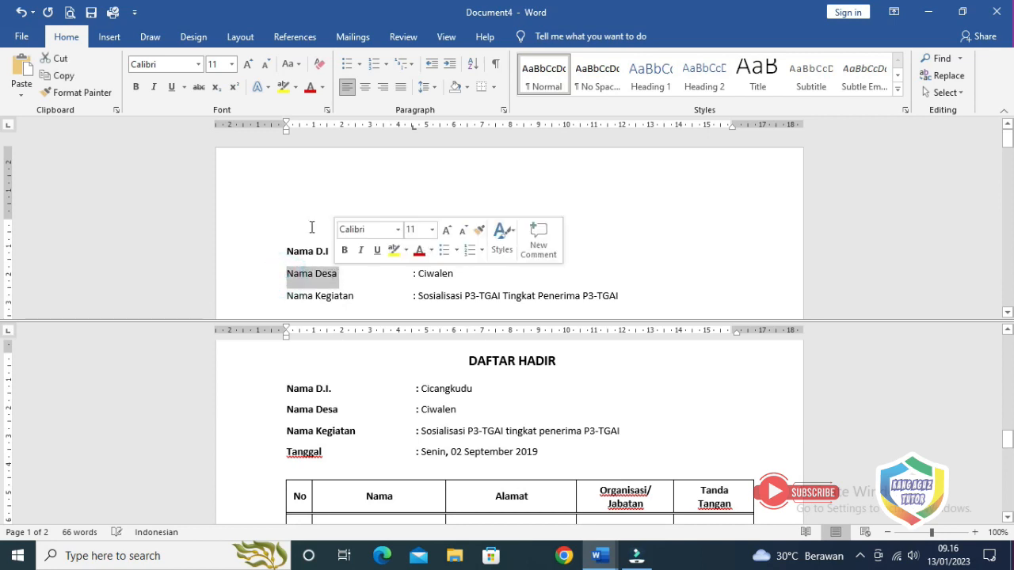
left_click(140, 88)
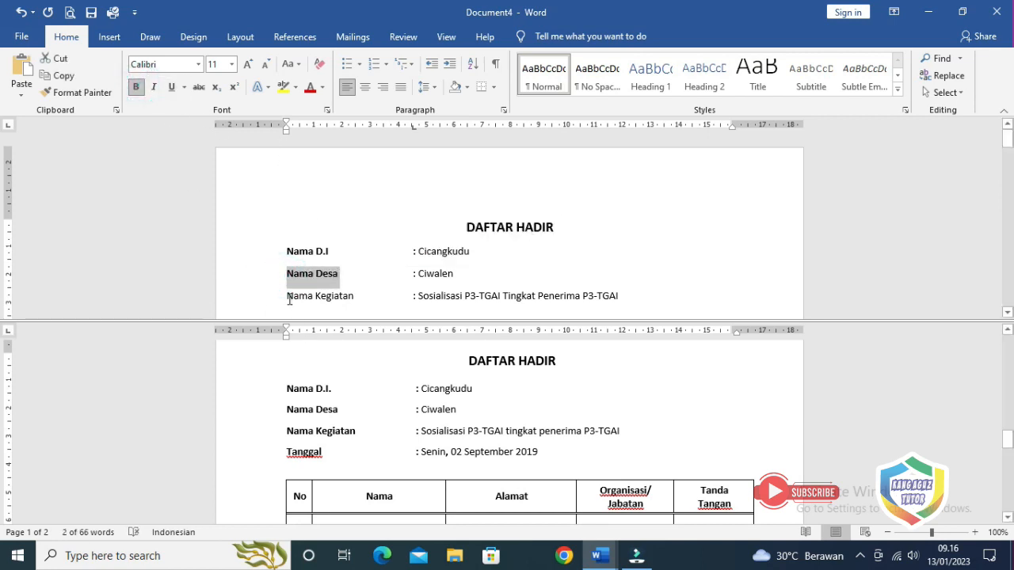
left_click_drag(287, 296, 356, 296)
left_click(135, 87)
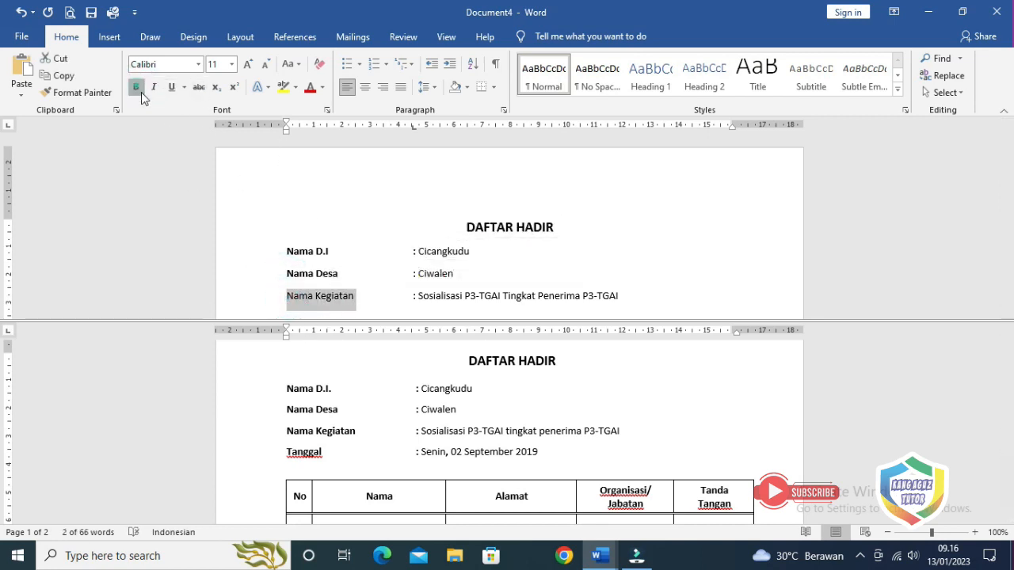
Add a new line reading 'Tanggal : Senin, 02 September 2019', fixing the month typo
left_click(662, 294)
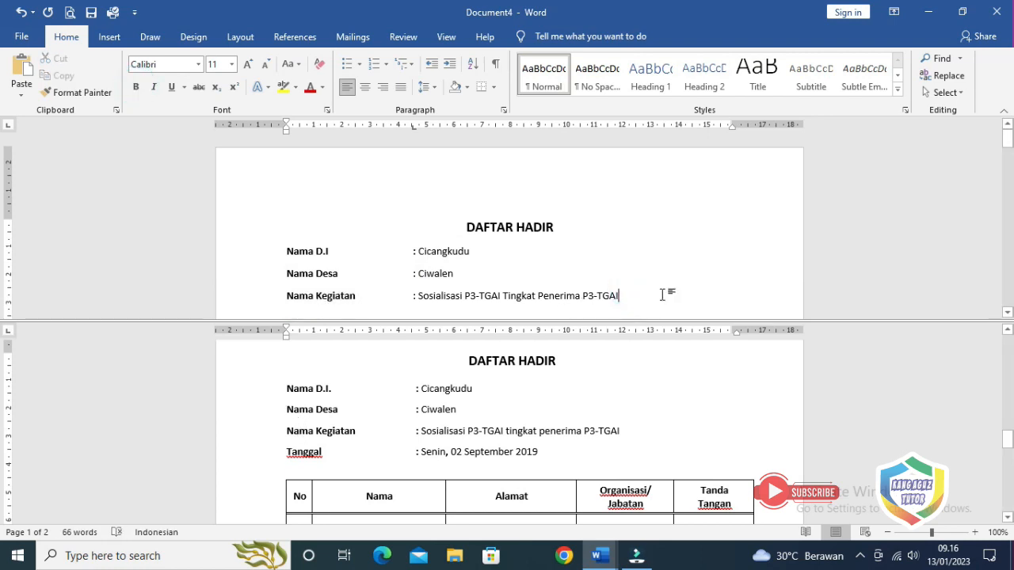
key("Return")
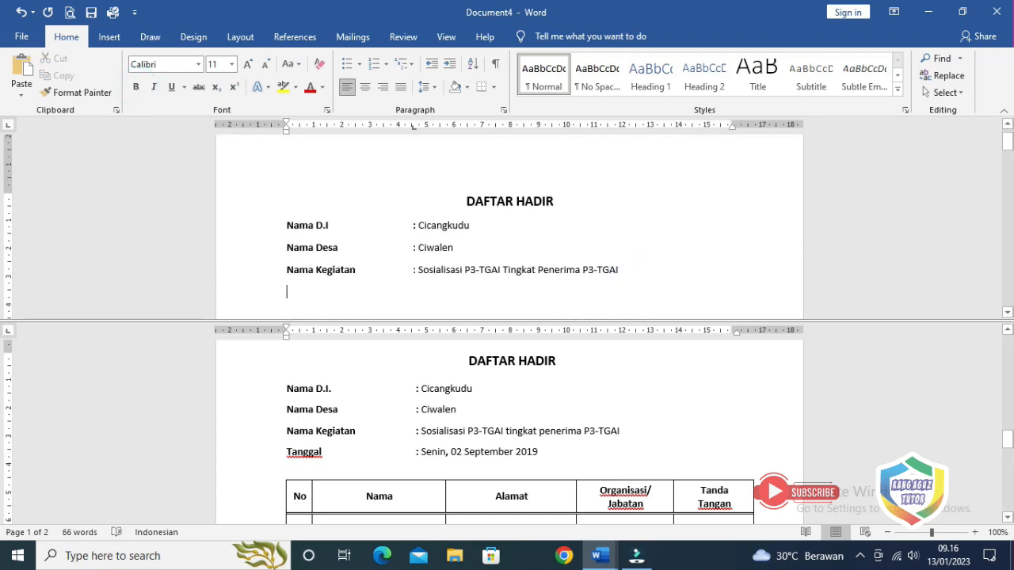
type("Tanggal ")
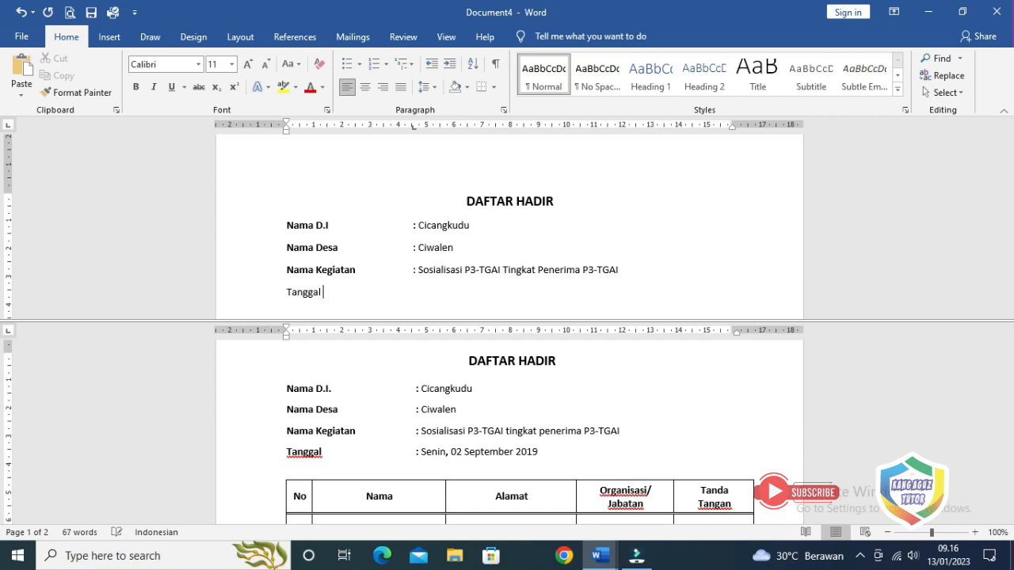
type(": ")
type("Sen")
type("in, 02 Sitpe")
key("BackSpace")
key("BackSpace")
key("BackSpace")
type("pte")
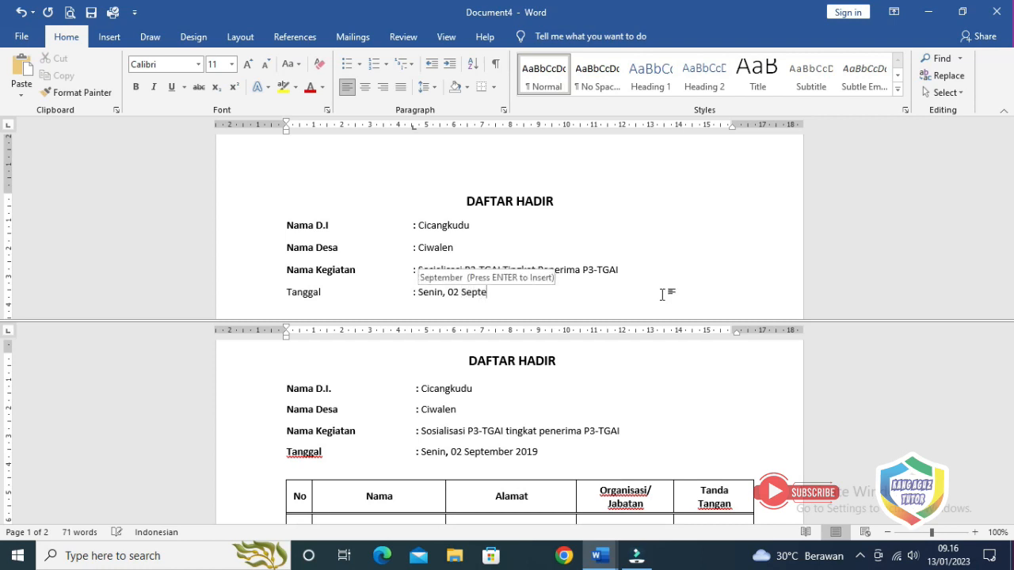
type("mber 2019")
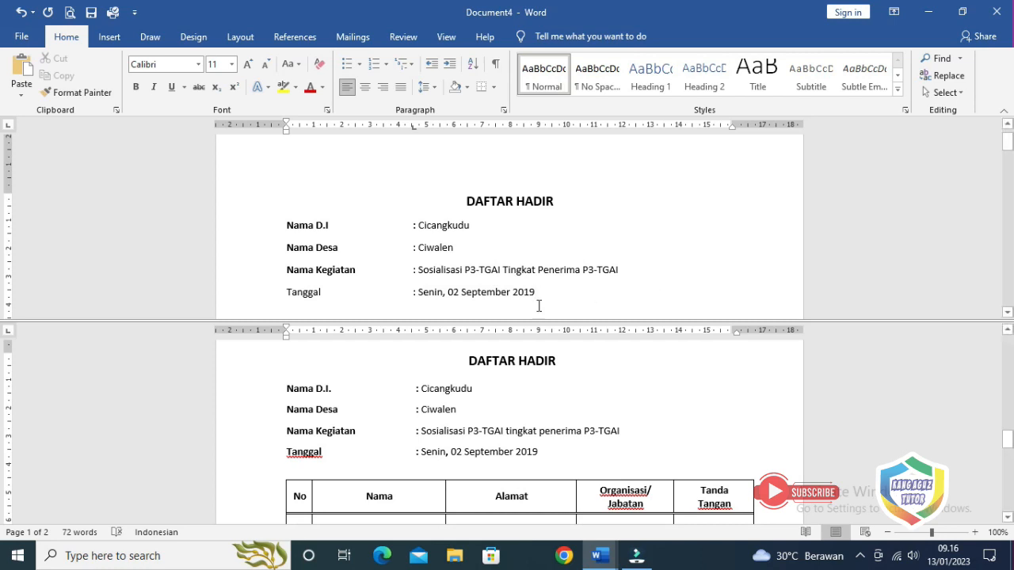
scroll(475, 313, "down", 1)
Make the 'Tanggal' label bold
left_click_drag(288, 259, 324, 258)
left_click(135, 86)
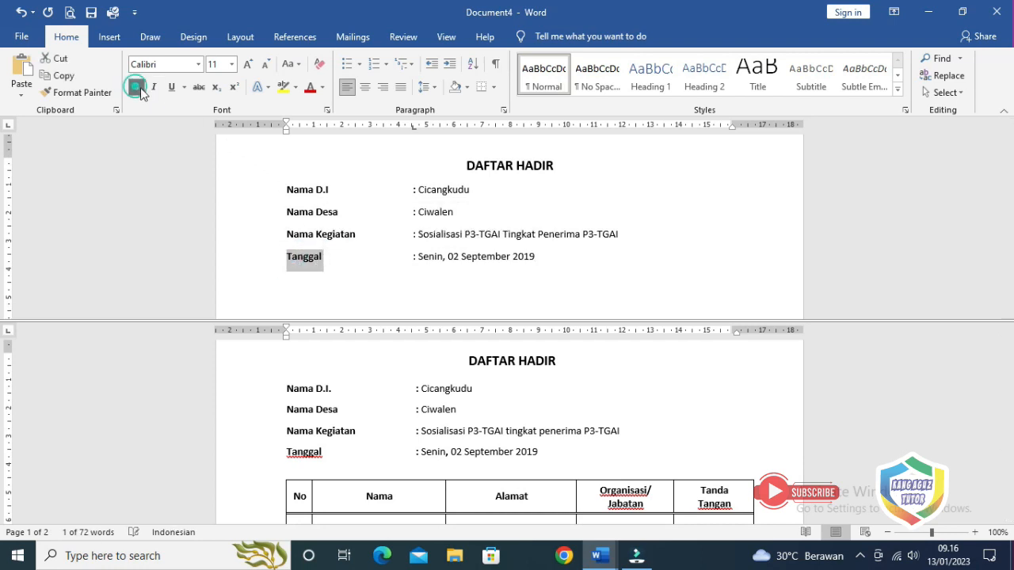
left_click(547, 263)
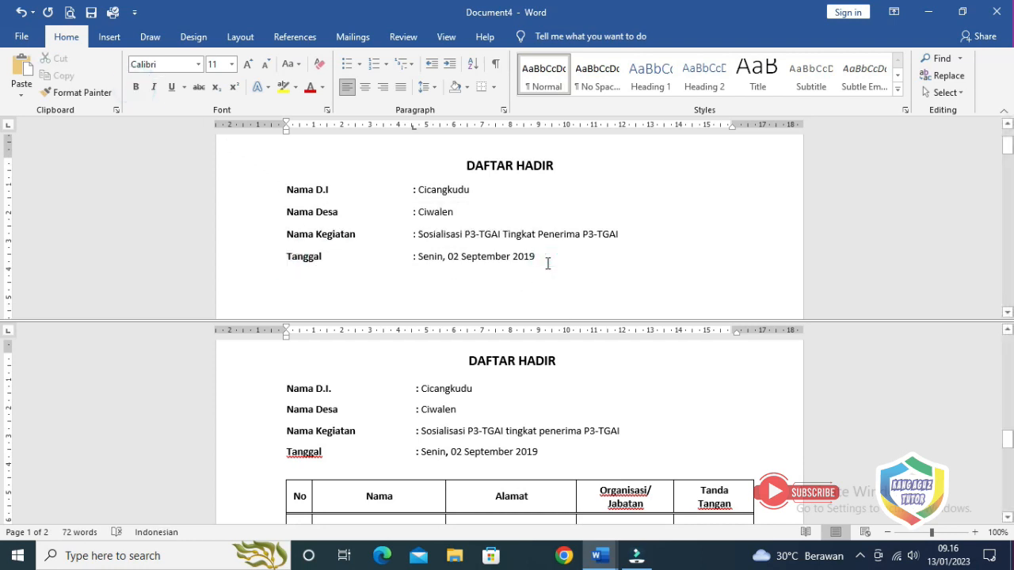
Place the insertion point on the blank line below the Tanggal entry, ready to insert content
scroll(547, 263, "up", 1)
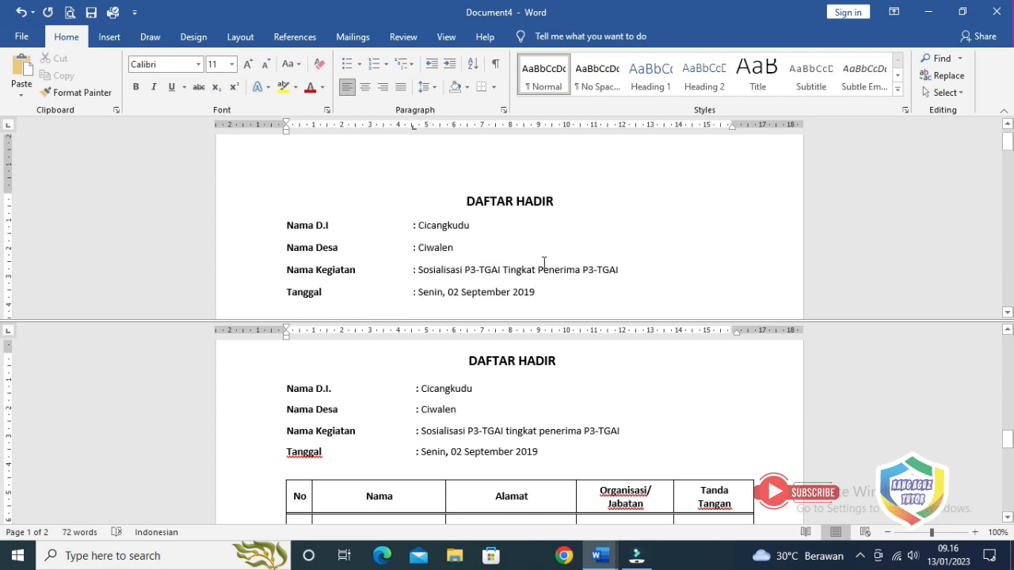
scroll(544, 263, "down", 1)
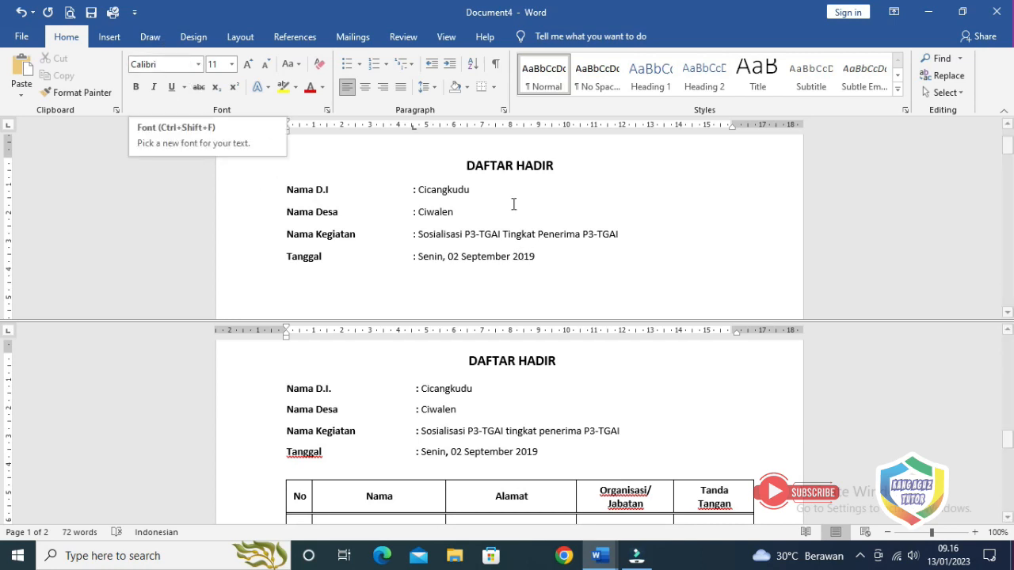
left_click(546, 257)
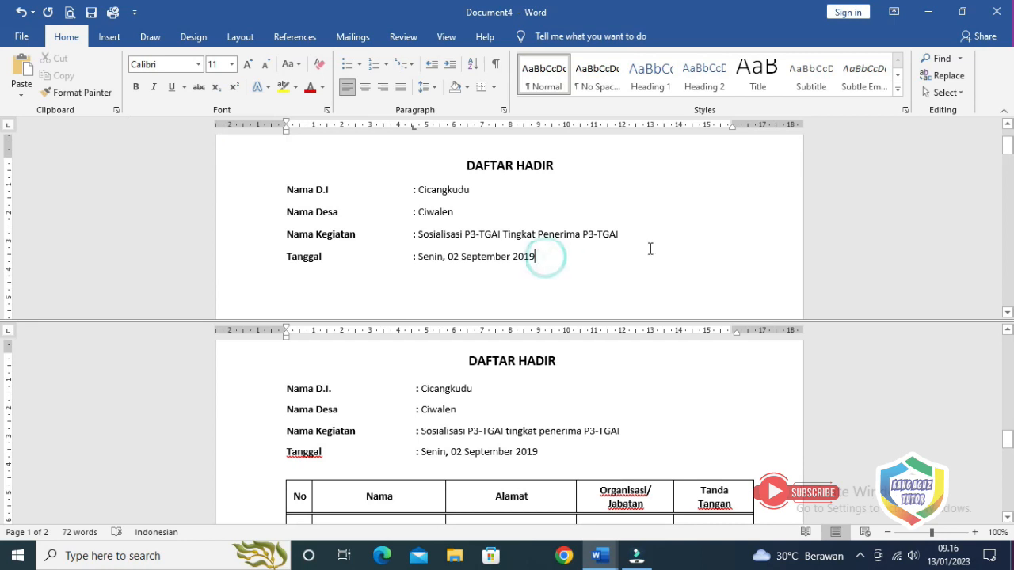
scroll(649, 247, "down", 1)
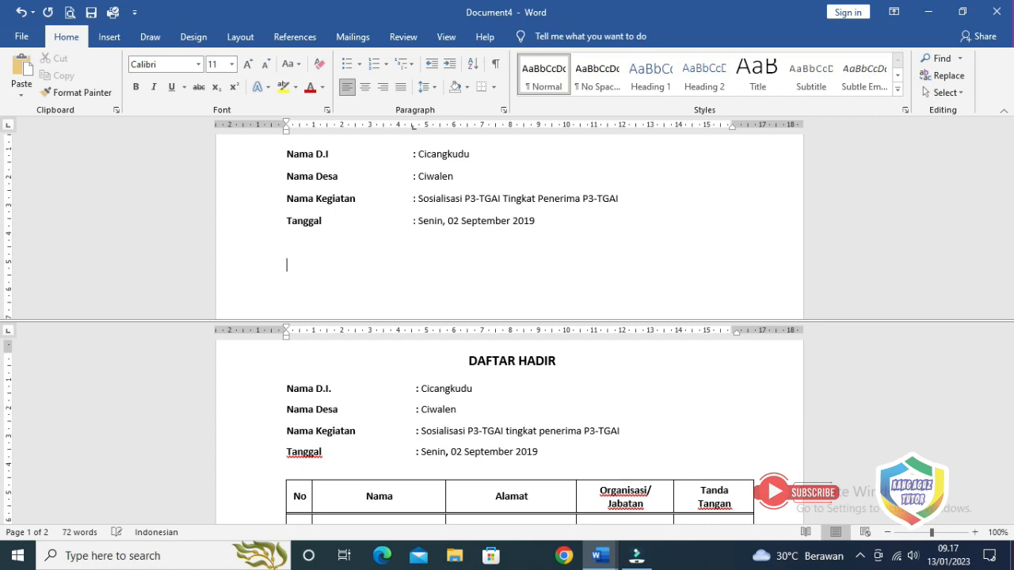
left_click(489, 414)
scroll(488, 414, "down", 2)
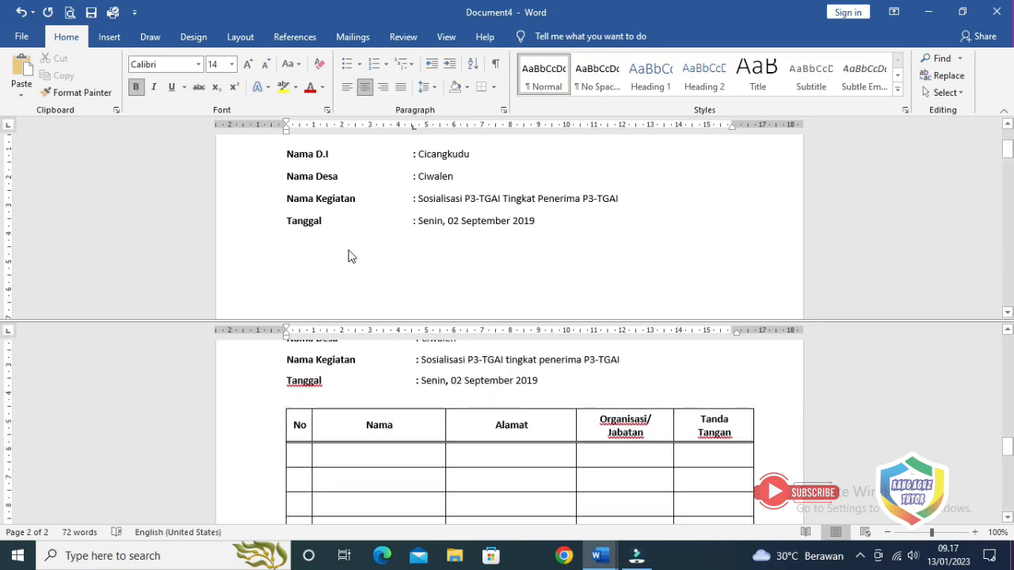
left_click(307, 245)
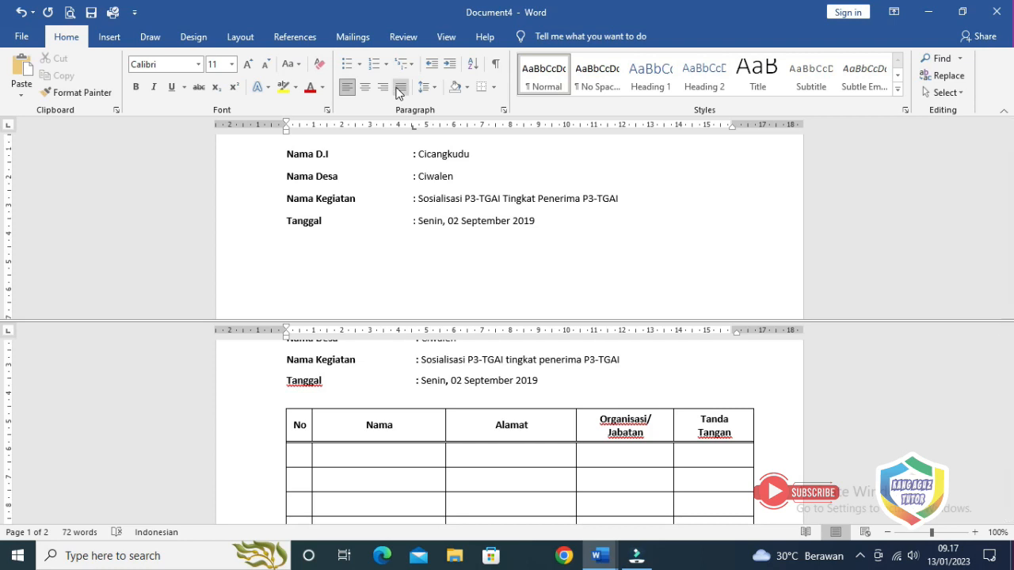
left_click(108, 39)
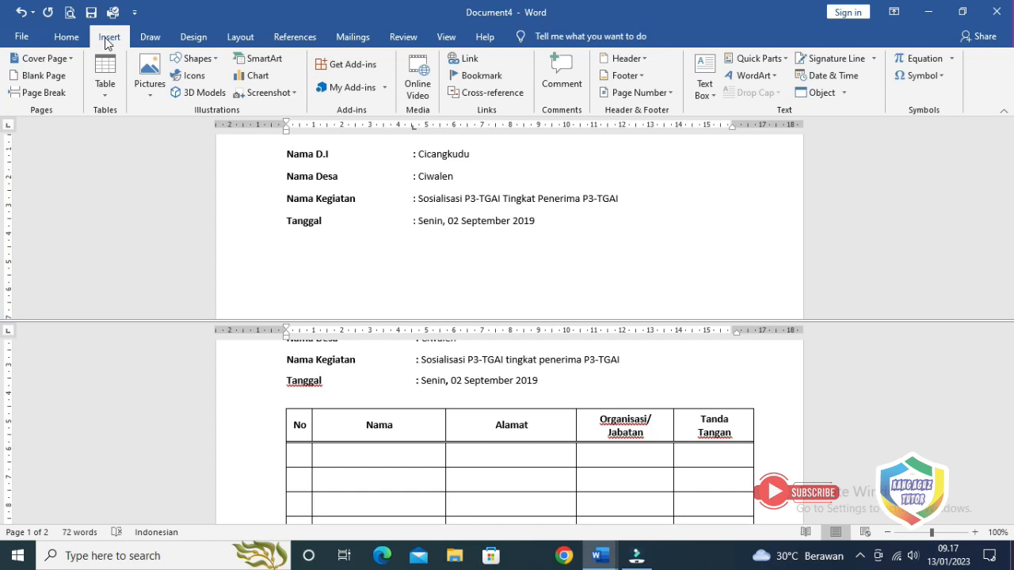
Insert a table from the 5×8 grid in the Table dropdown
left_click(105, 98)
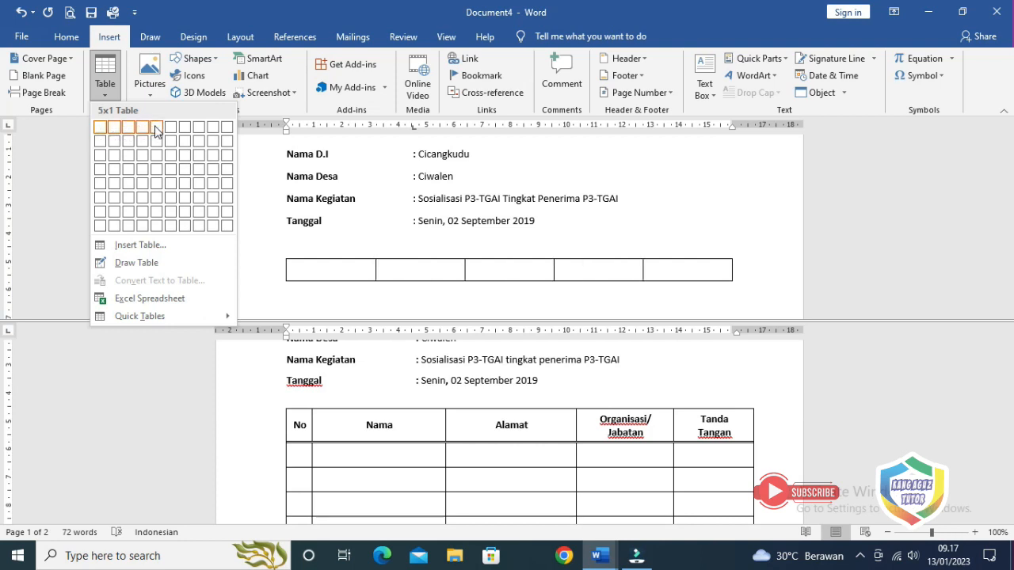
left_click(157, 228)
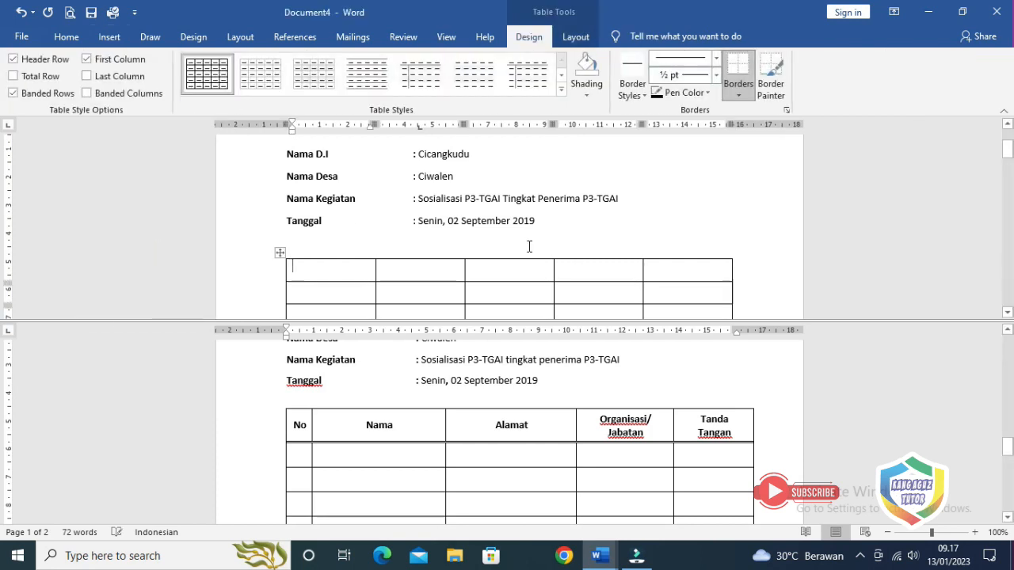
scroll(548, 270, "down", 2)
scroll(548, 270, "down", 3)
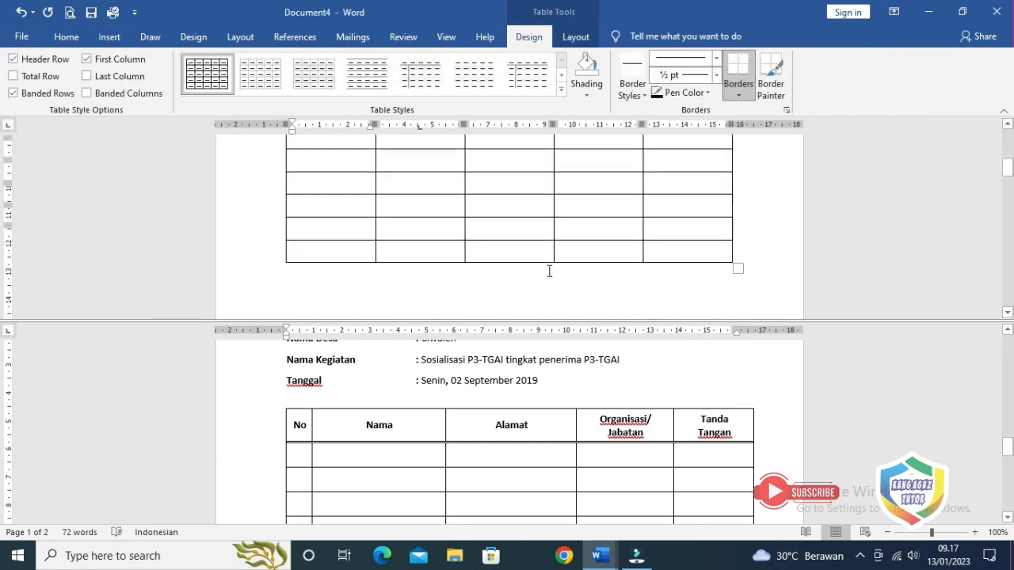
scroll(549, 271, "up", 3)
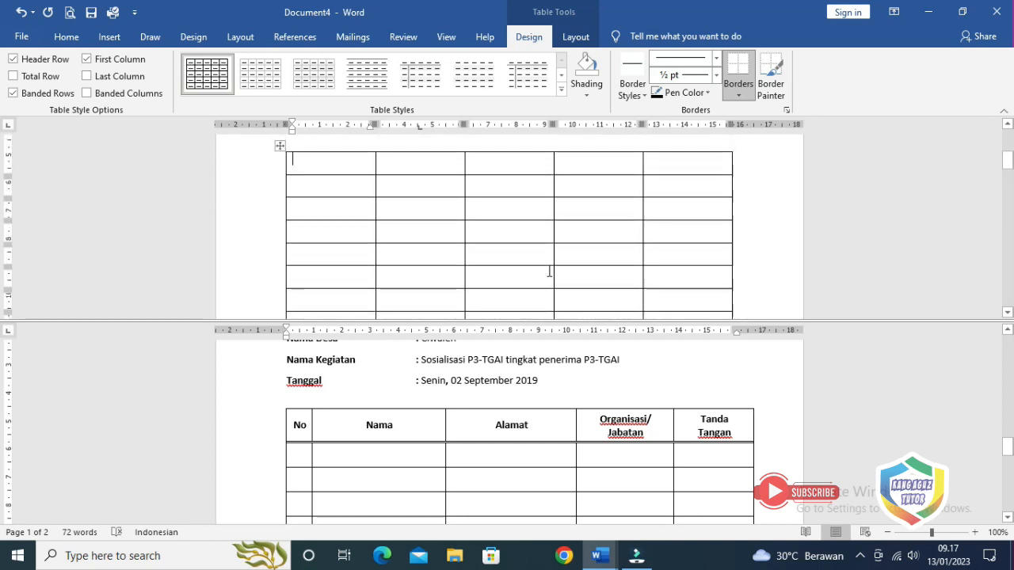
Narrow the first column, widen columns two to four, and trim the table's right edge slightly
left_click(347, 237)
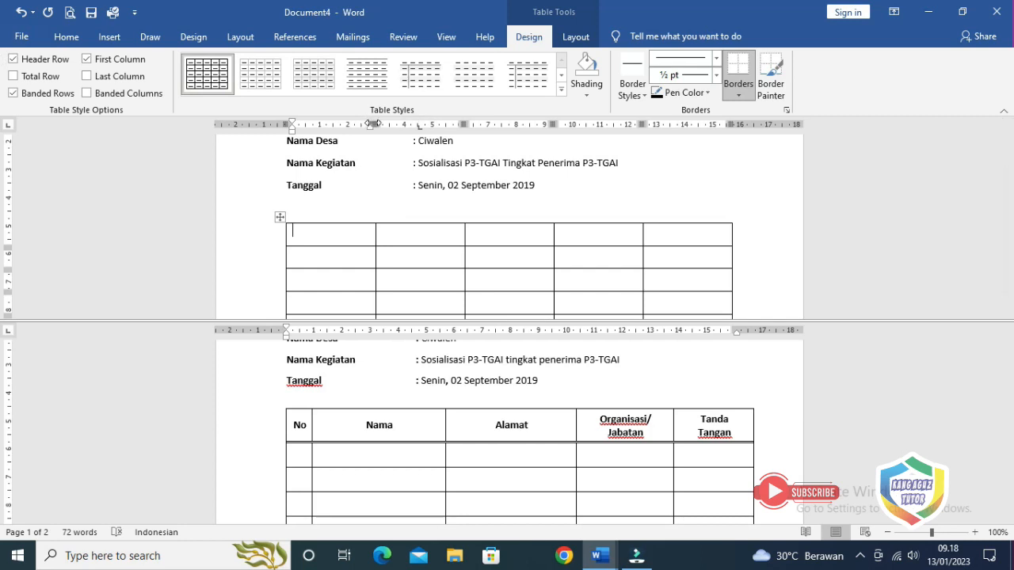
left_click_drag(373, 124, 314, 124)
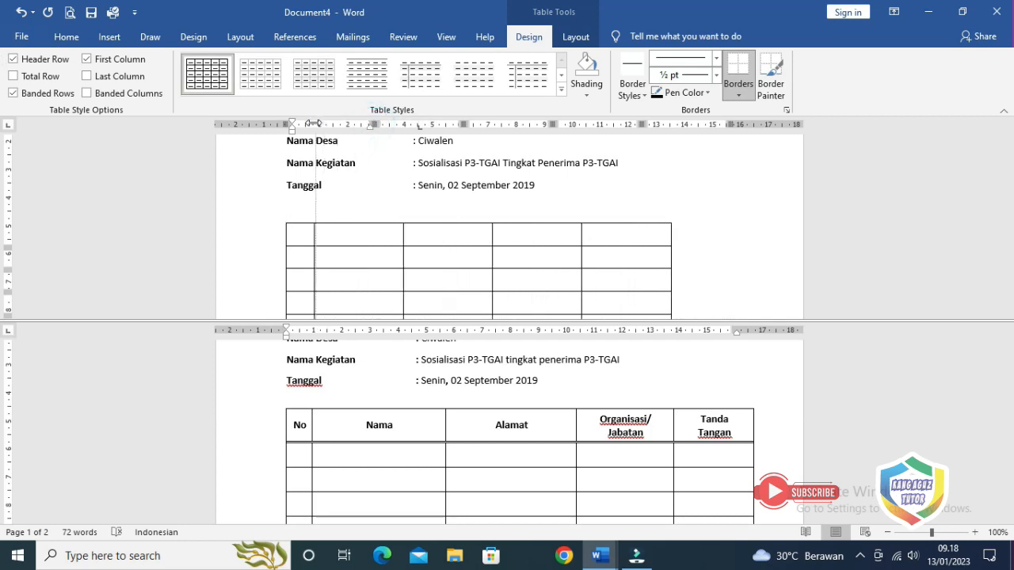
left_click_drag(403, 124, 441, 127)
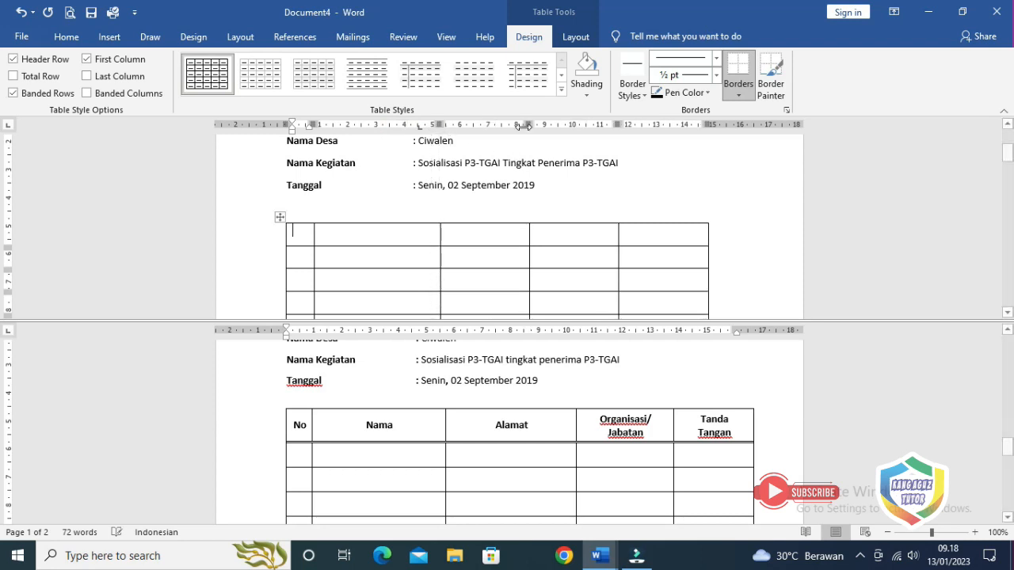
left_click_drag(529, 125, 567, 127)
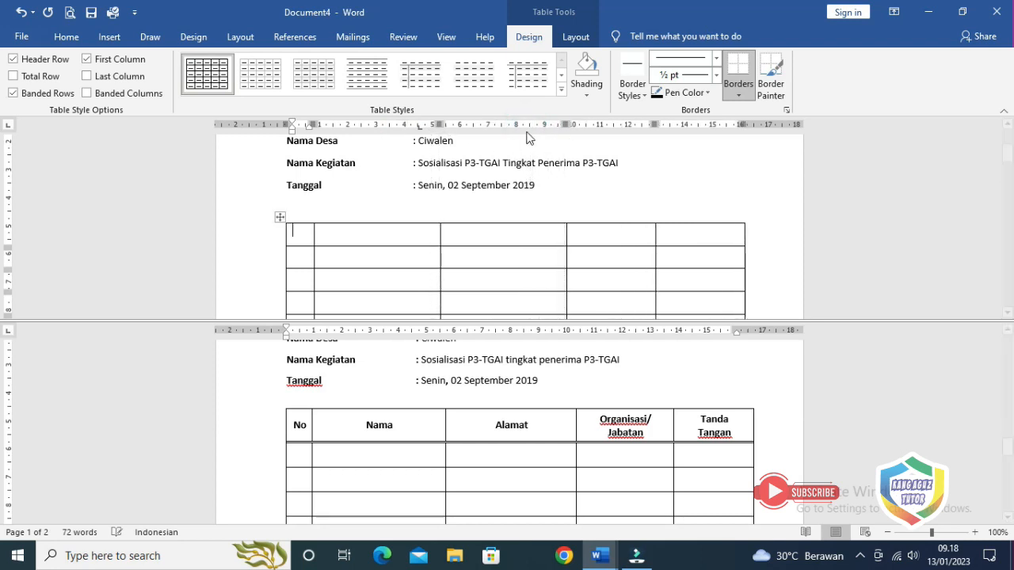
left_click_drag(654, 124, 665, 121)
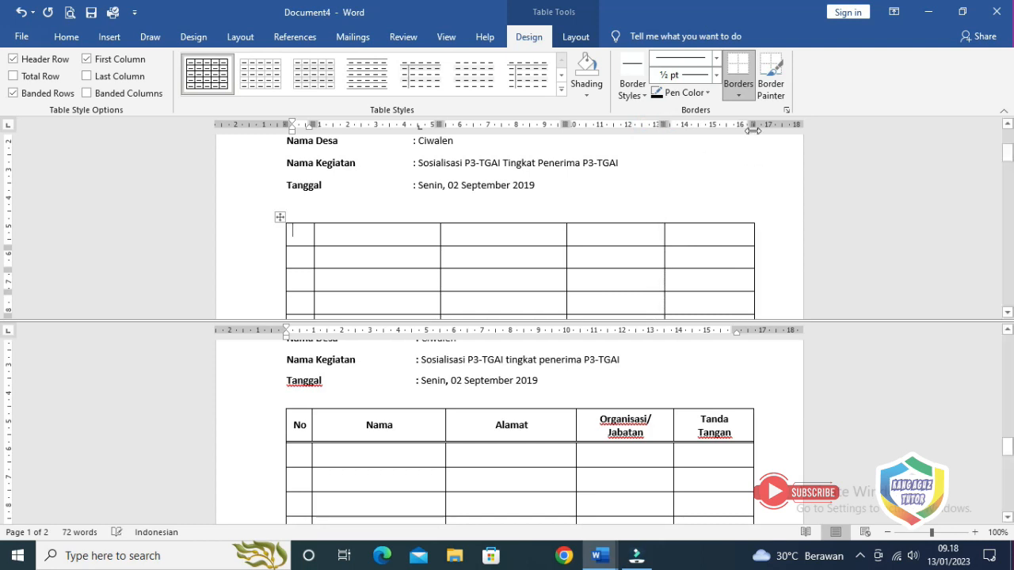
left_click_drag(750, 126, 747, 130)
Type the headers No, Nama, Alamat, Organisasi/Jabatan and Tanda Tangan across the first row
left_click(65, 36)
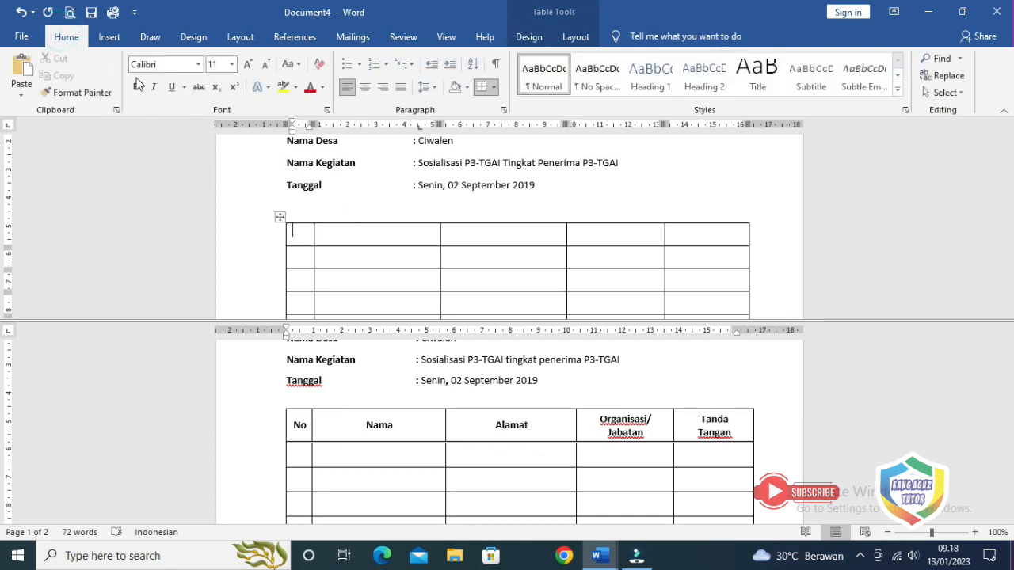
key("ctrl+b")
type("NO")
key("shift+Left")
key("Left")
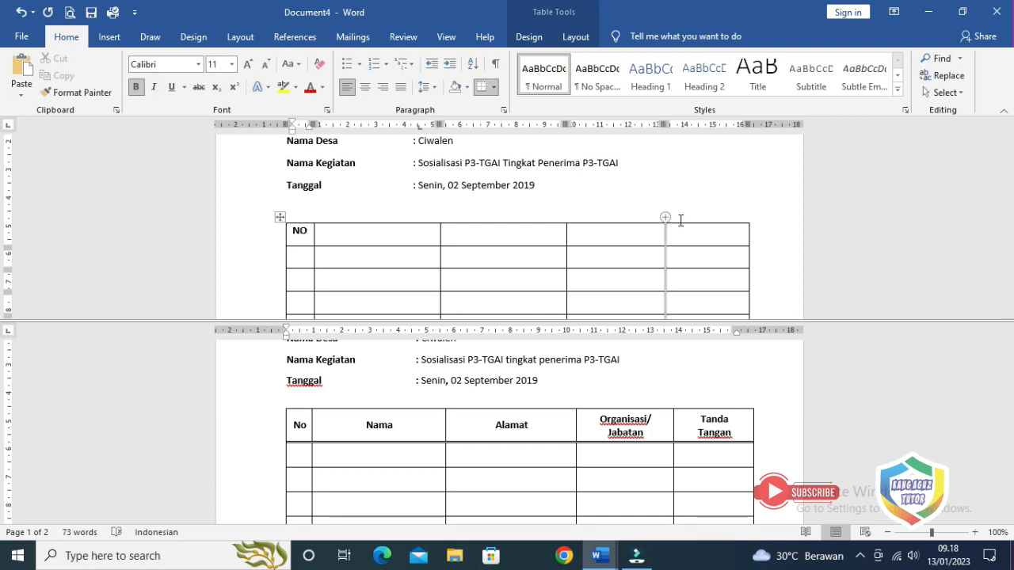
key("BackSpace")
type("o")
key("Tab")
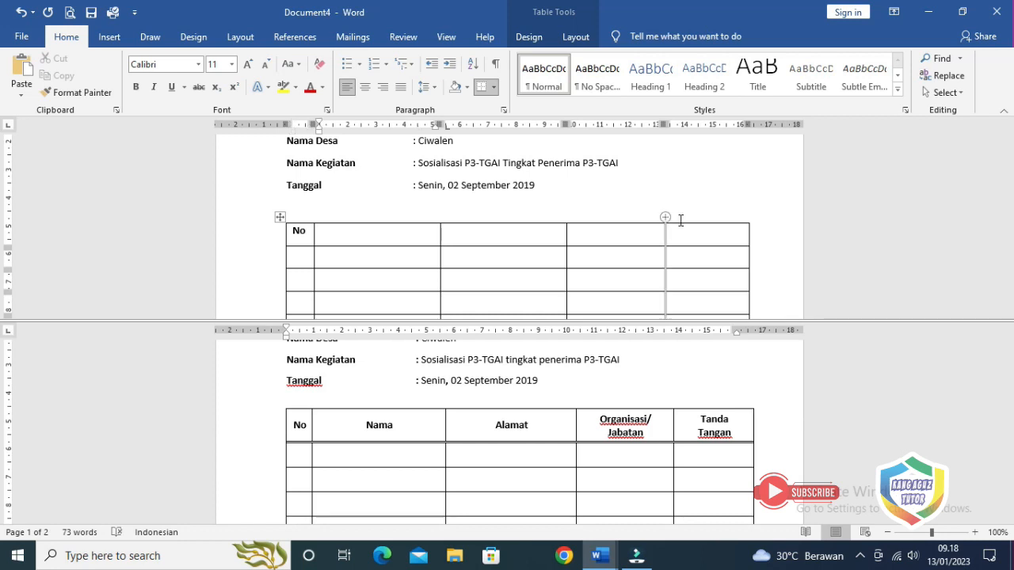
type("Nama")
key("Tab")
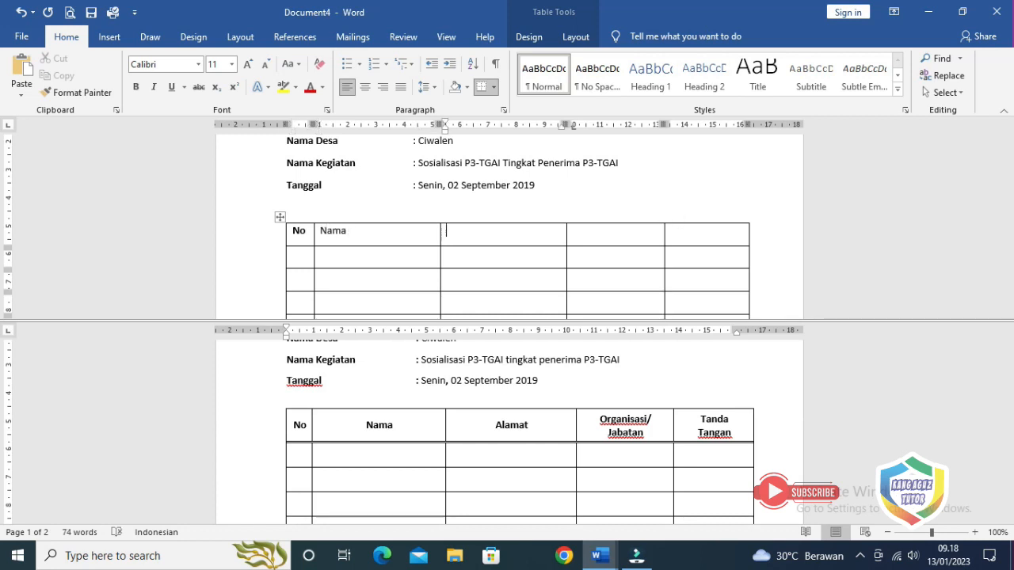
type("Alamat")
key("Tab")
type("Or")
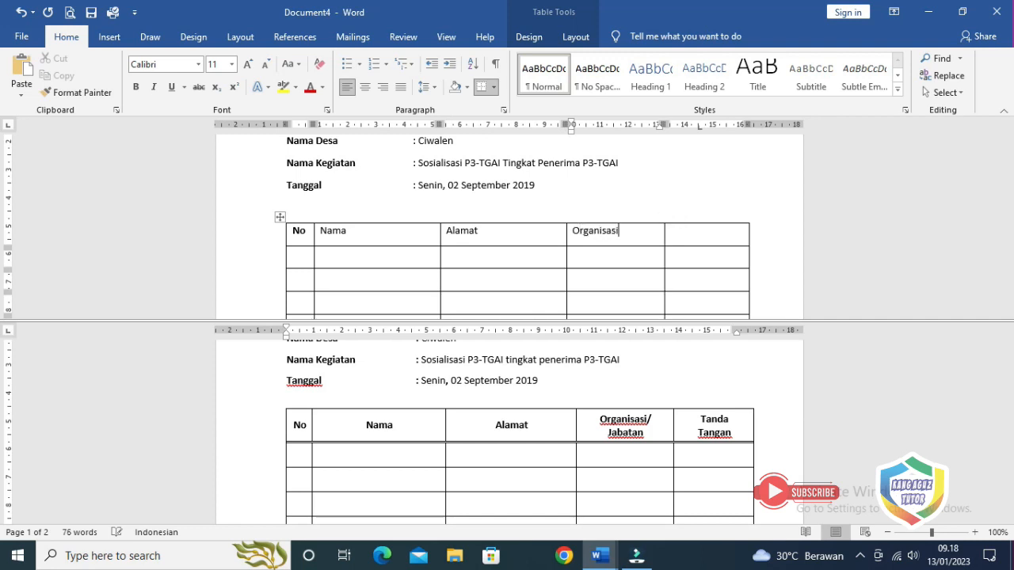
type("ganisasi/TAj")
type("Jabatan")
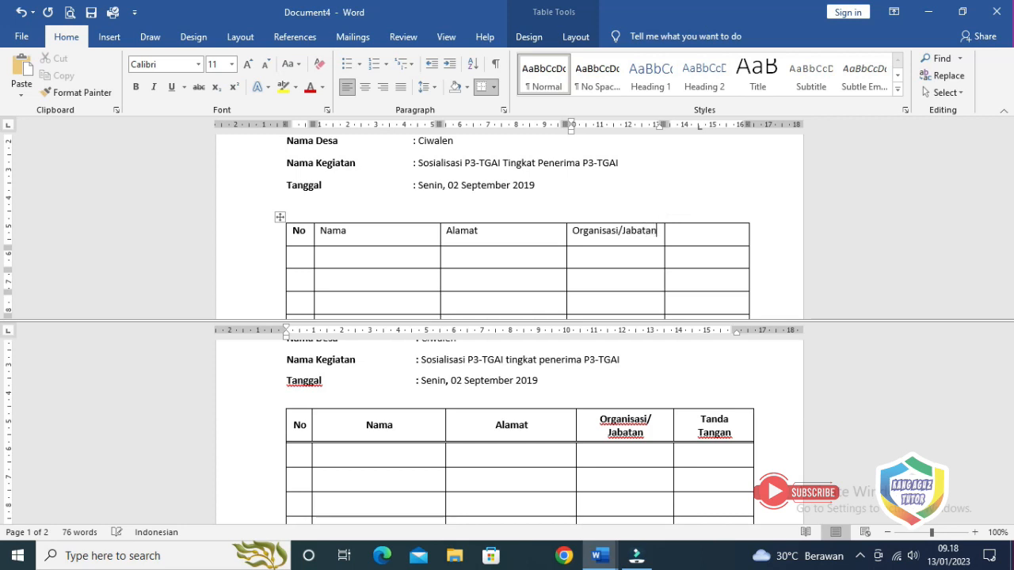
key("Tab")
type("Tanda Tangan")
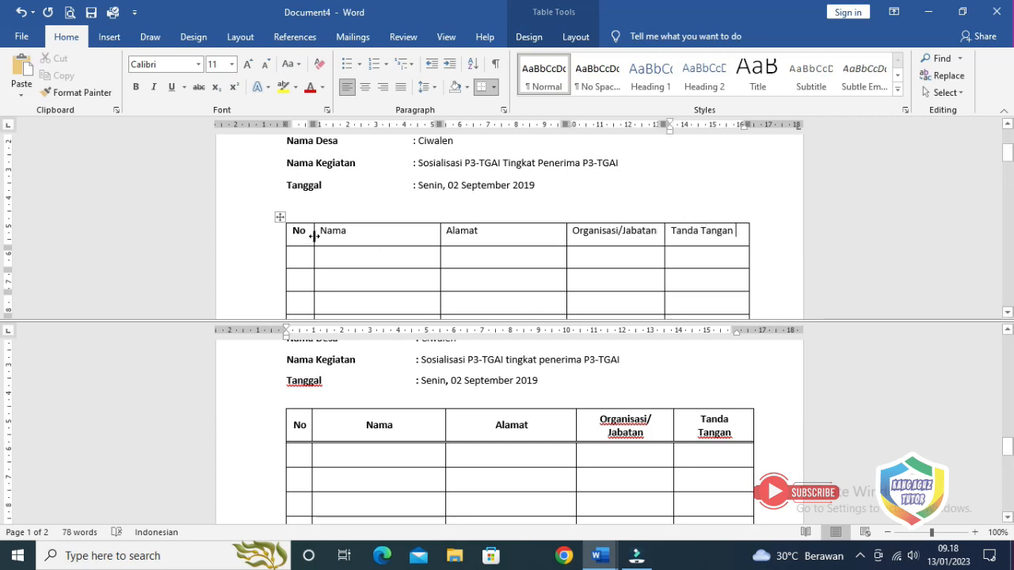
Make the header row labels centred and bold
left_click_drag(309, 236, 704, 240)
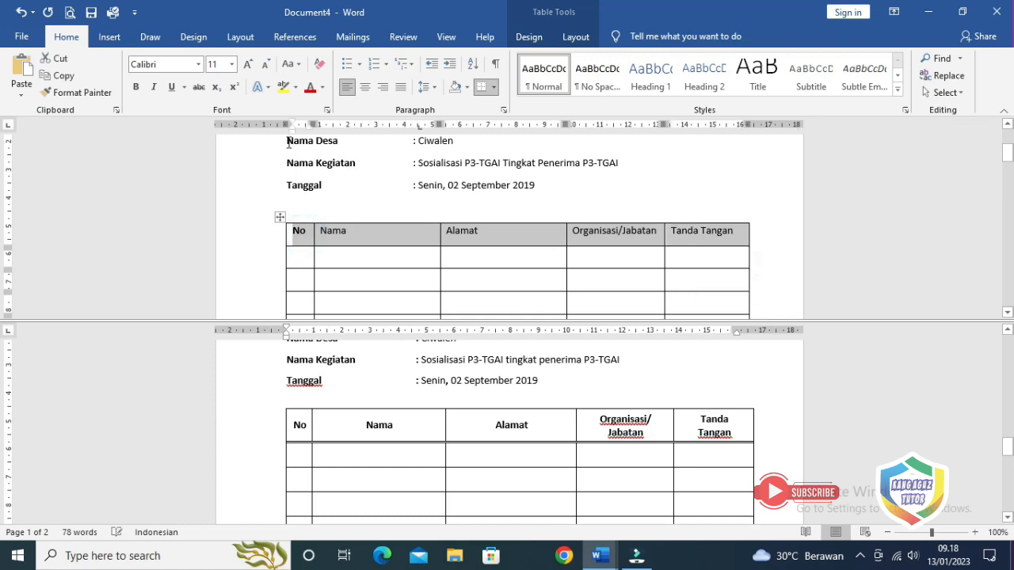
left_click(136, 87)
left_click(364, 89)
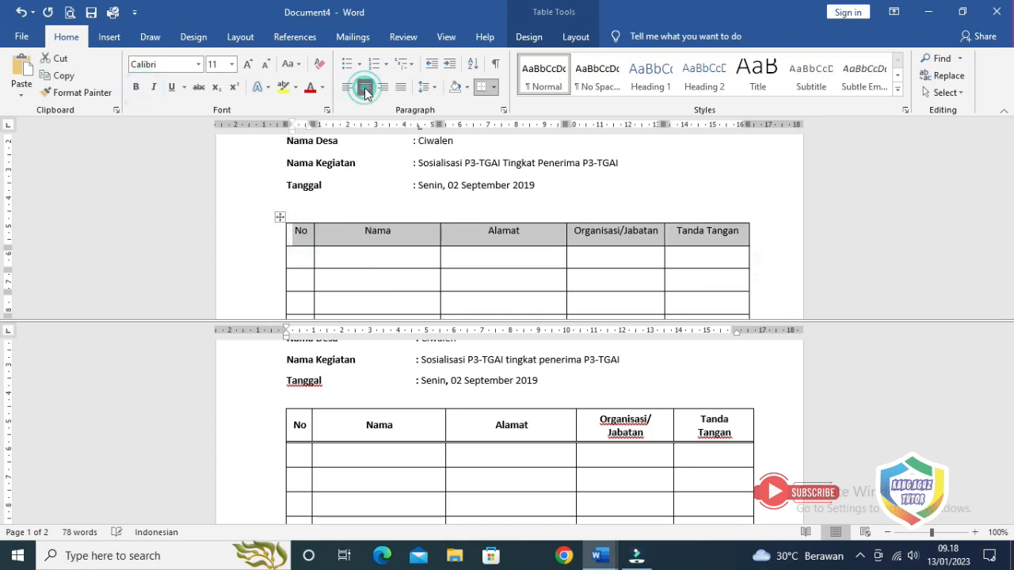
left_click(430, 87)
left_click(430, 87)
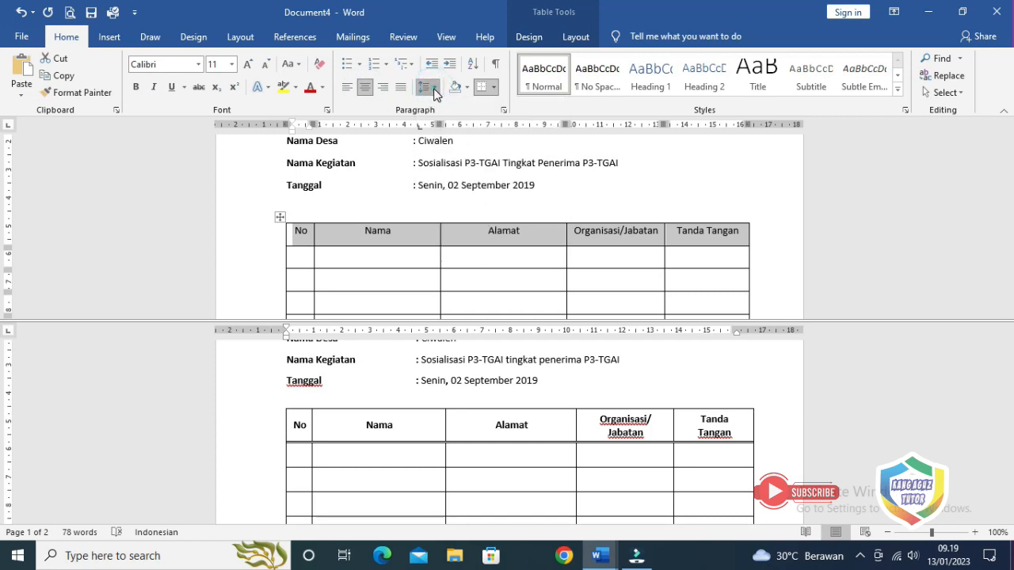
left_click(363, 263)
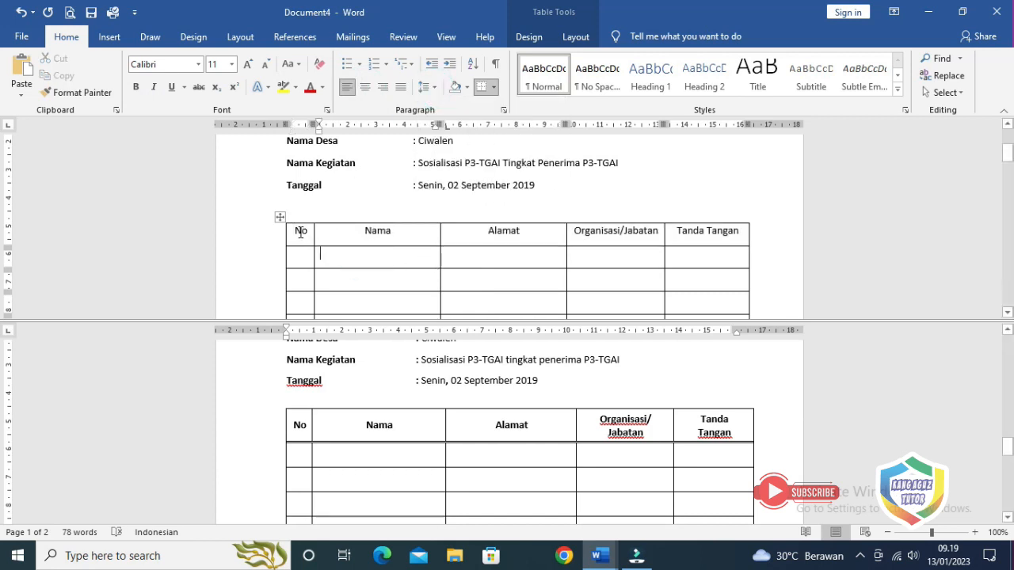
left_click_drag(300, 233, 702, 231)
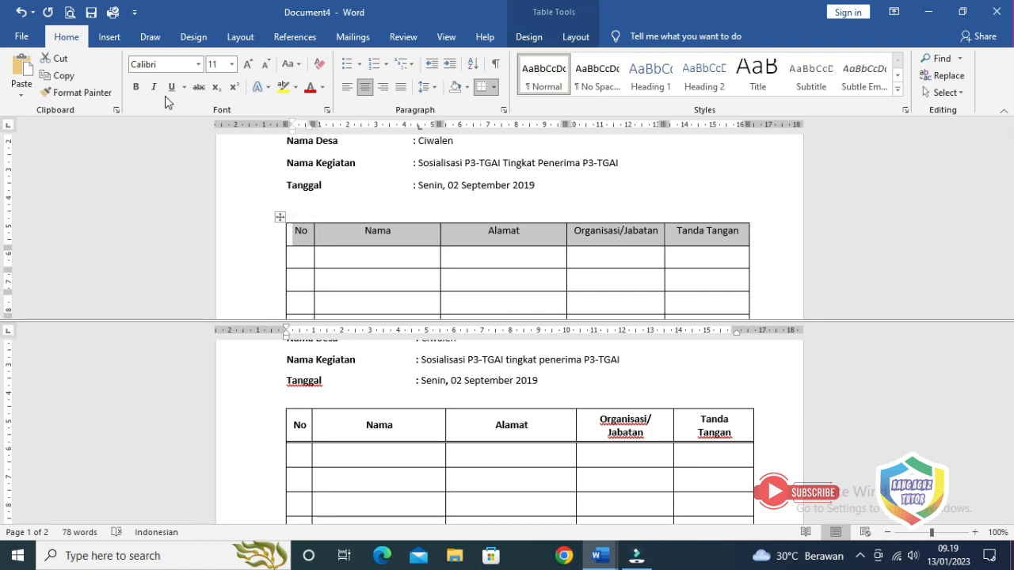
left_click(135, 86)
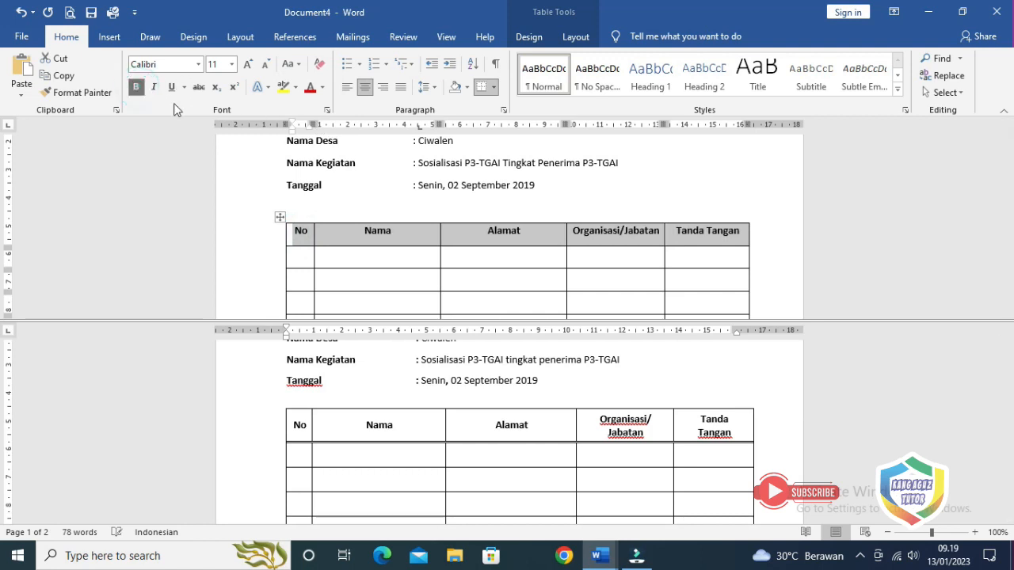
left_click(369, 250)
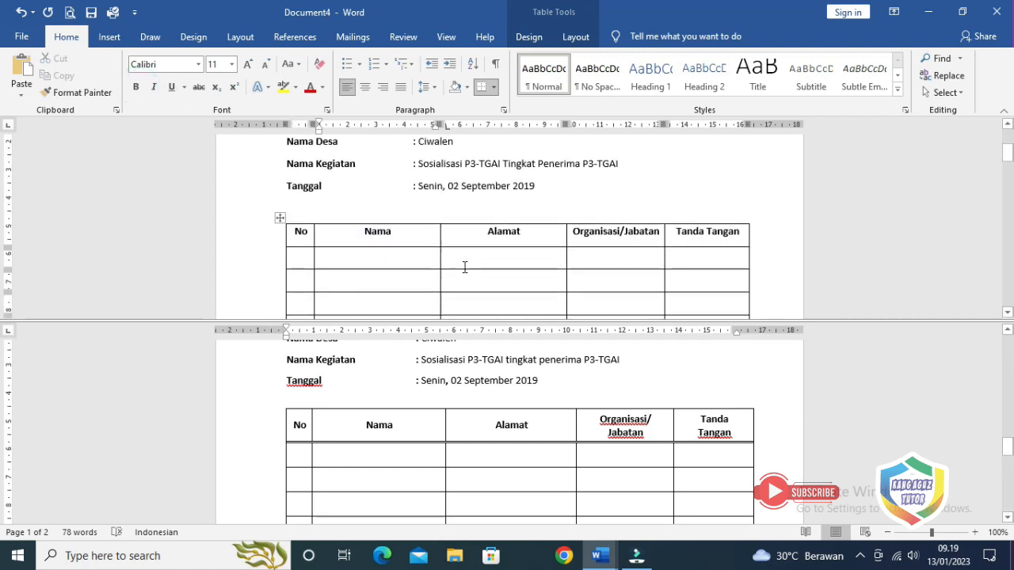
scroll(465, 267, "down", 3)
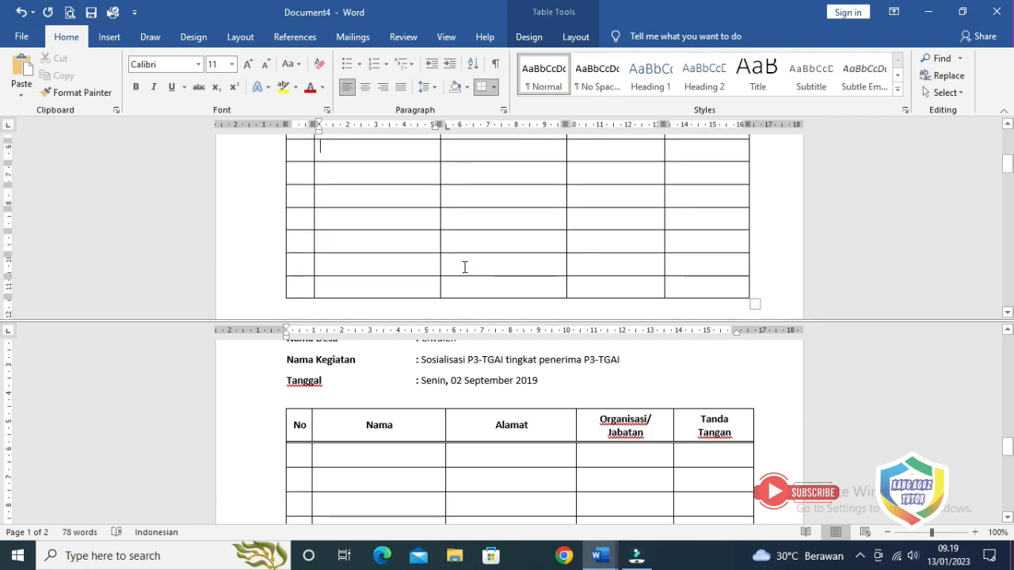
Add three blank rows to the bottom of the table to match the sample's length
left_click(407, 462)
scroll(408, 457, "down", 1)
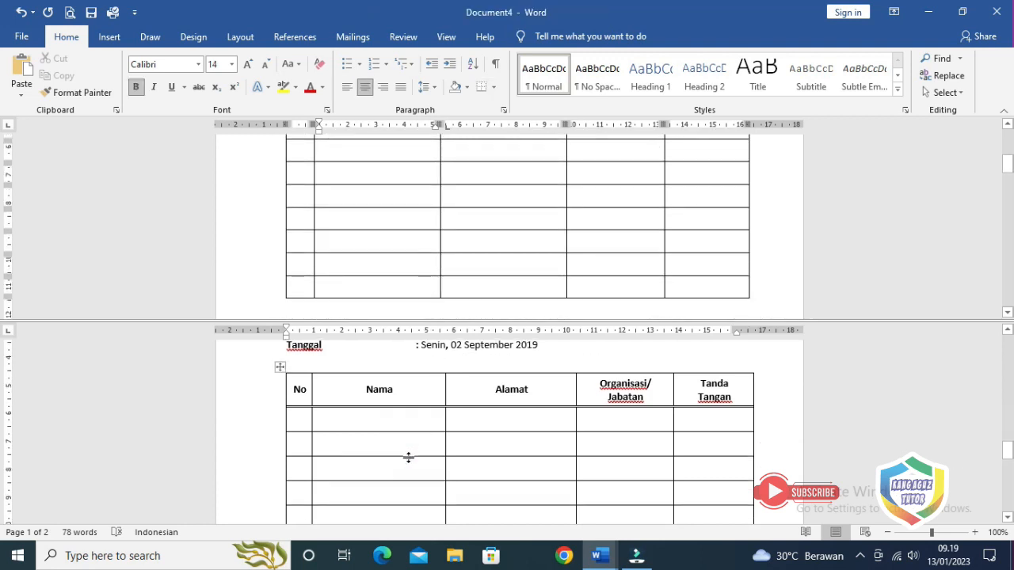
scroll(408, 457, "down", 5)
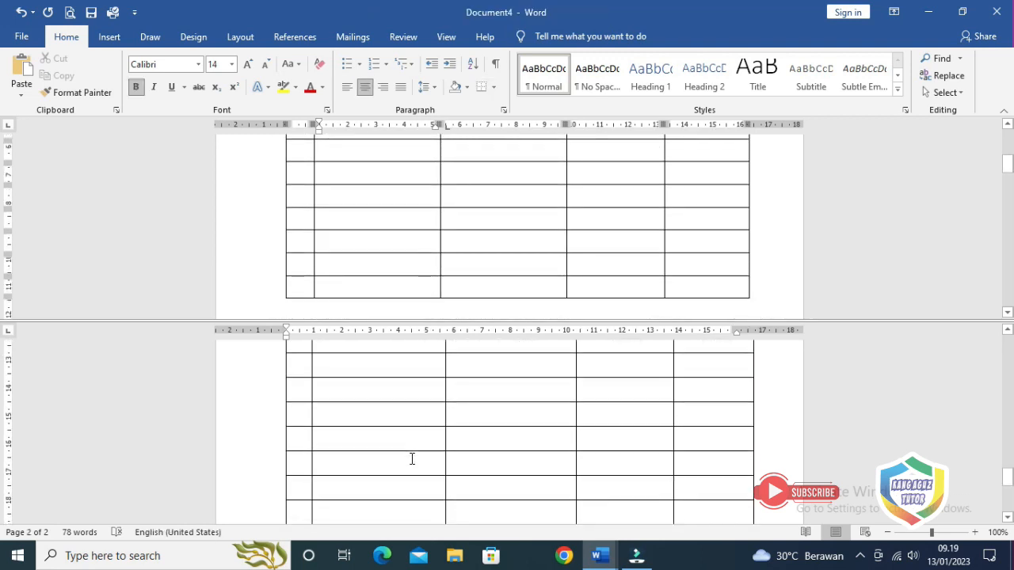
scroll(417, 462, "up", 5)
left_click(463, 271)
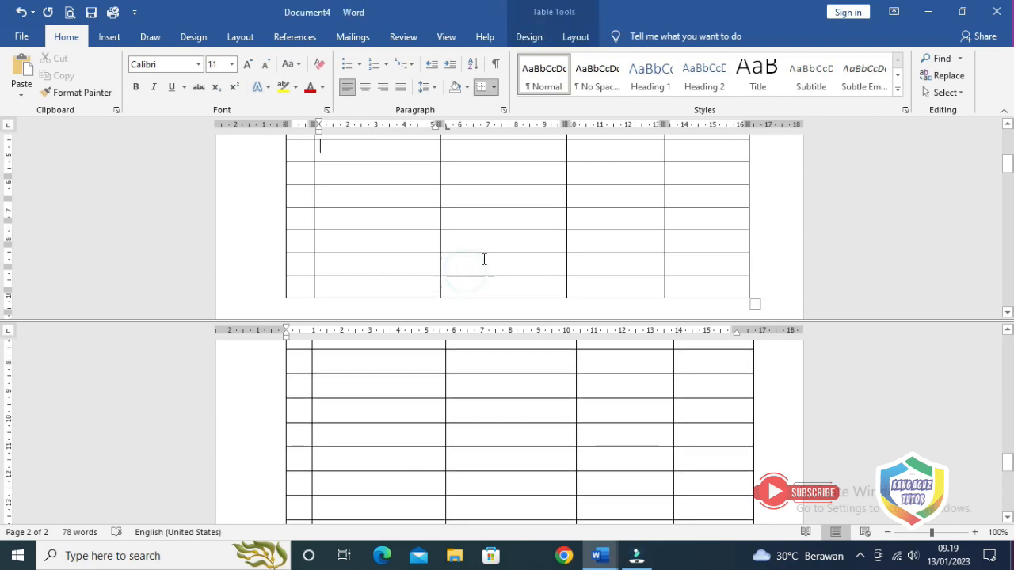
scroll(484, 259, "up", 2)
scroll(484, 259, "down", 2)
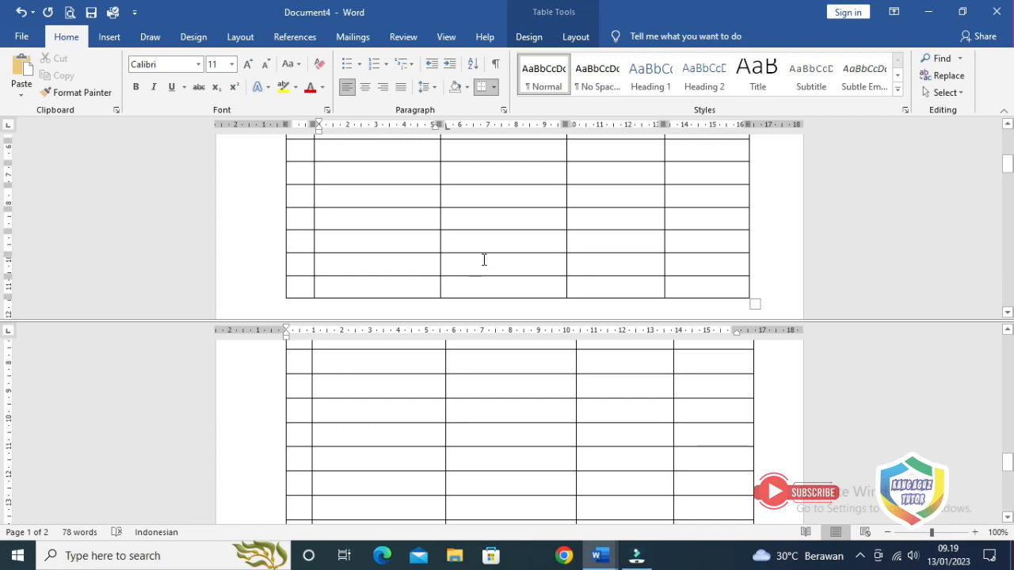
scroll(484, 260, "down", 1)
left_click(698, 253)
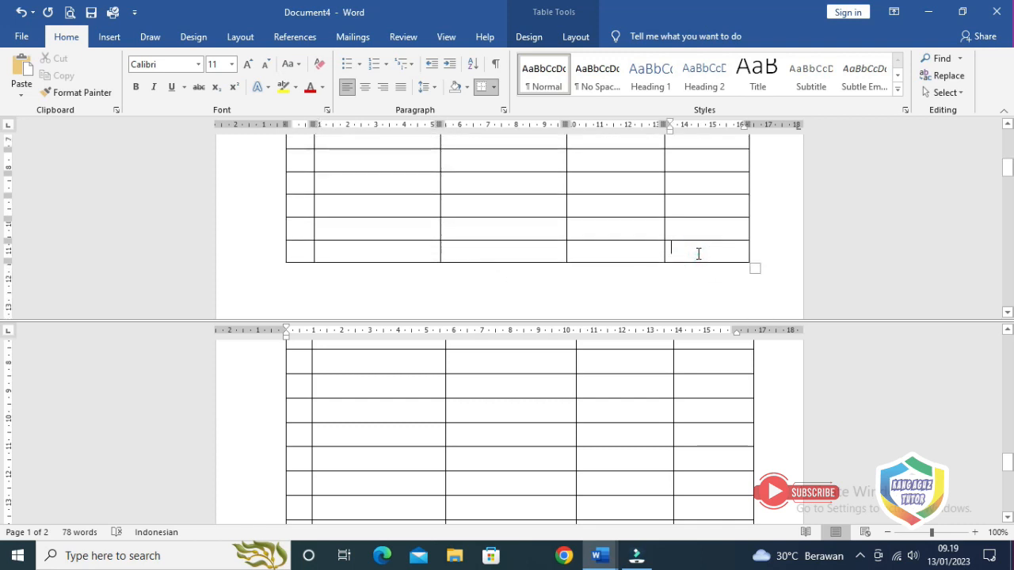
key("Tab")
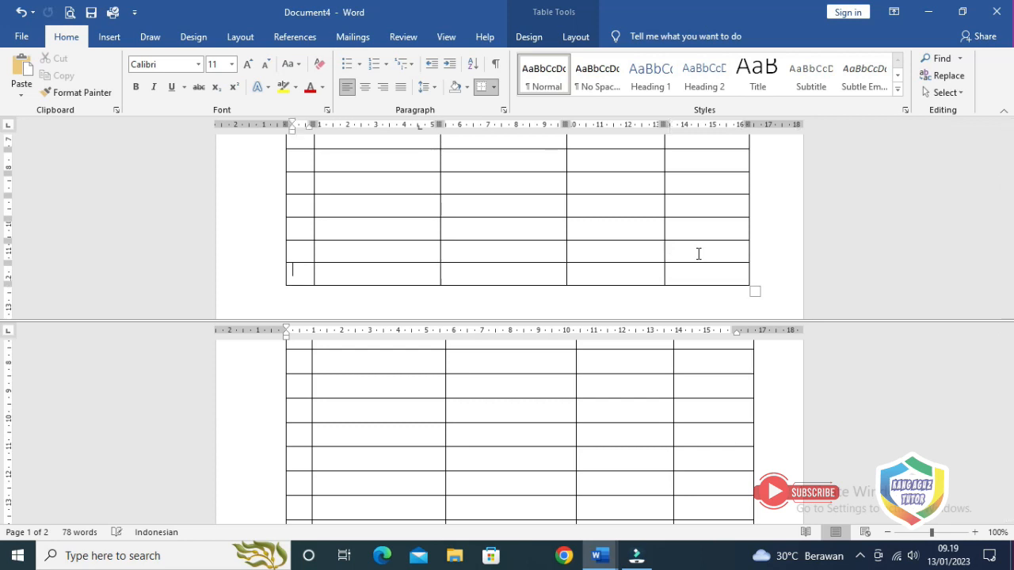
scroll(697, 253, "down", 1)
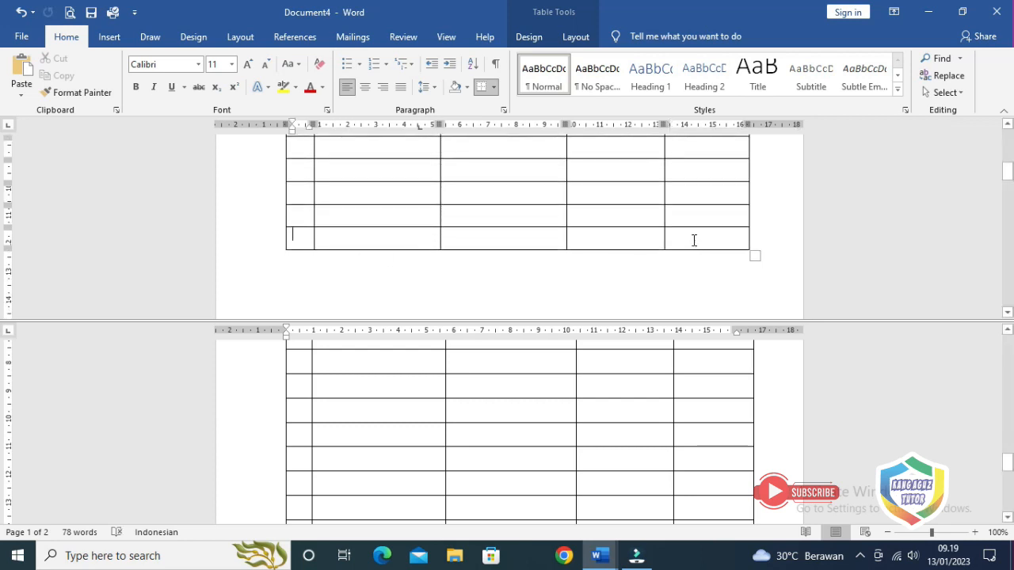
left_click(694, 240)
key("Tab")
left_click(706, 262)
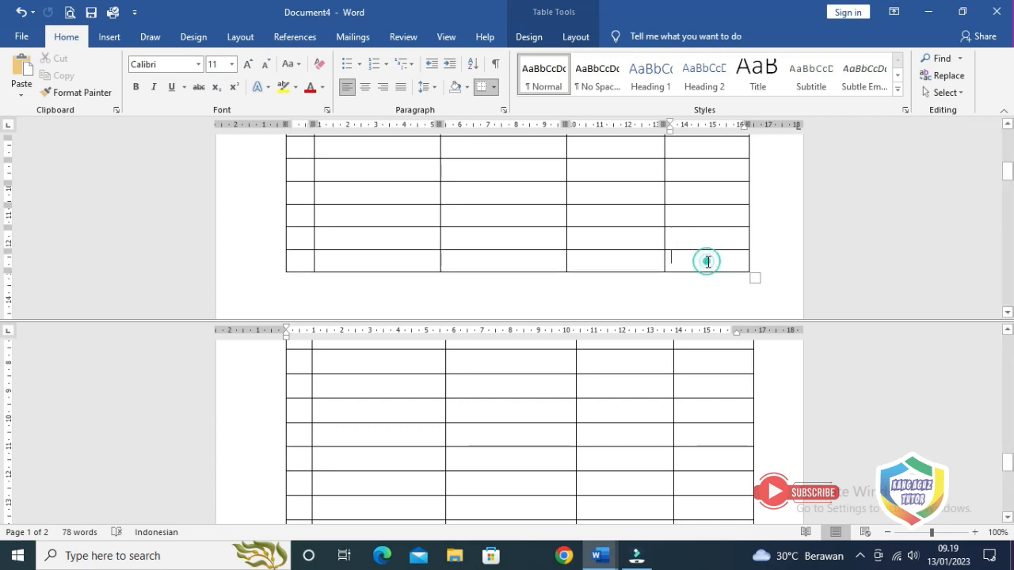
key("Tab")
Put the caret on the blank line just below the table
scroll(708, 262, "down", 1)
scroll(717, 267, "up", 7)
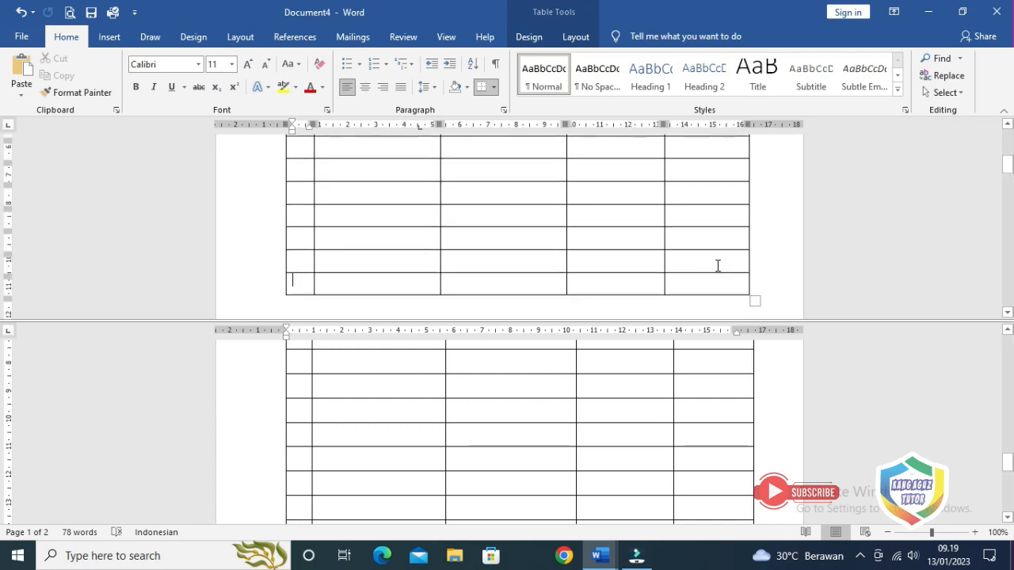
scroll(718, 265, "up", 2)
scroll(718, 266, "down", 5)
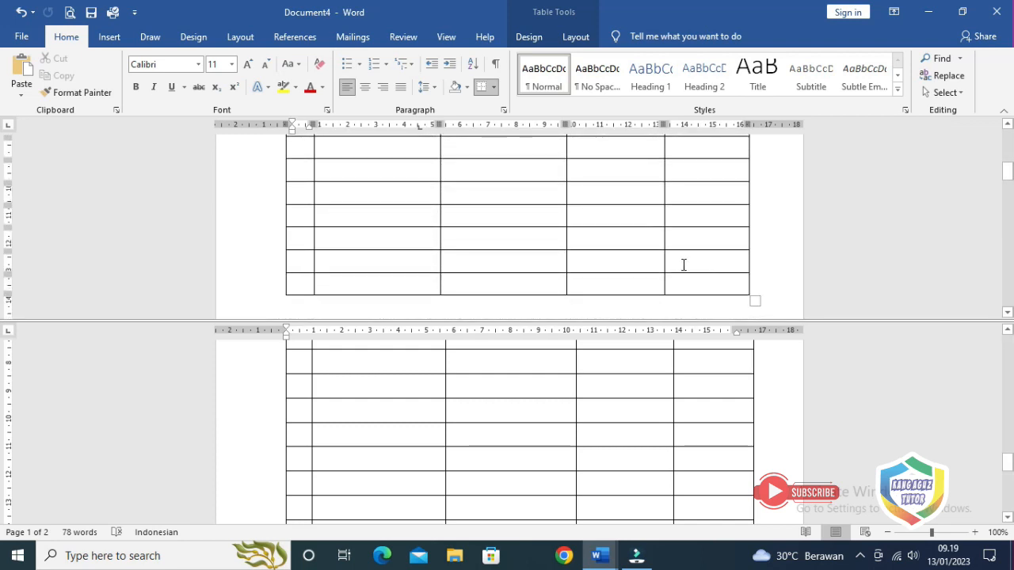
scroll(683, 264, "down", 2)
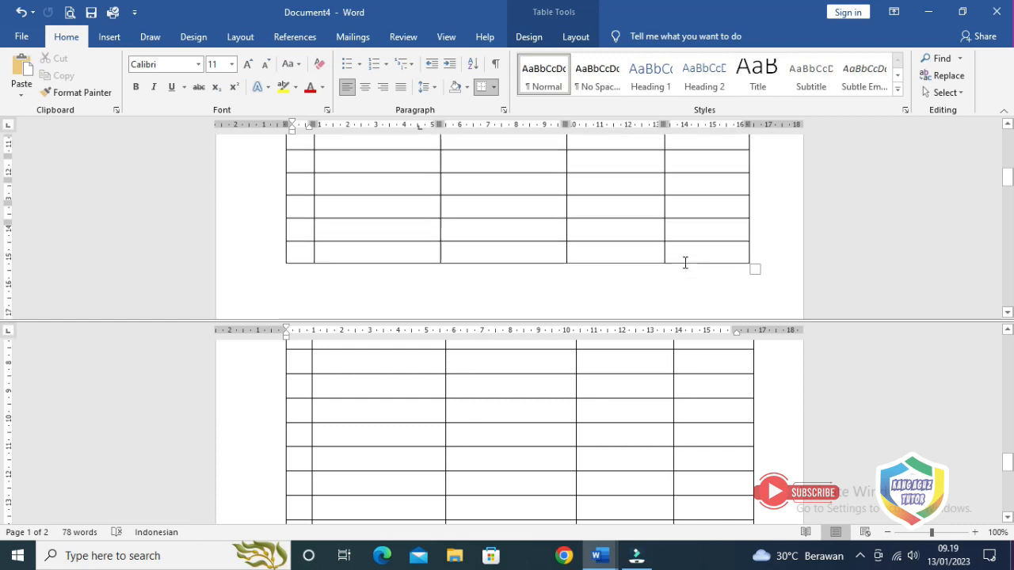
left_click(318, 251)
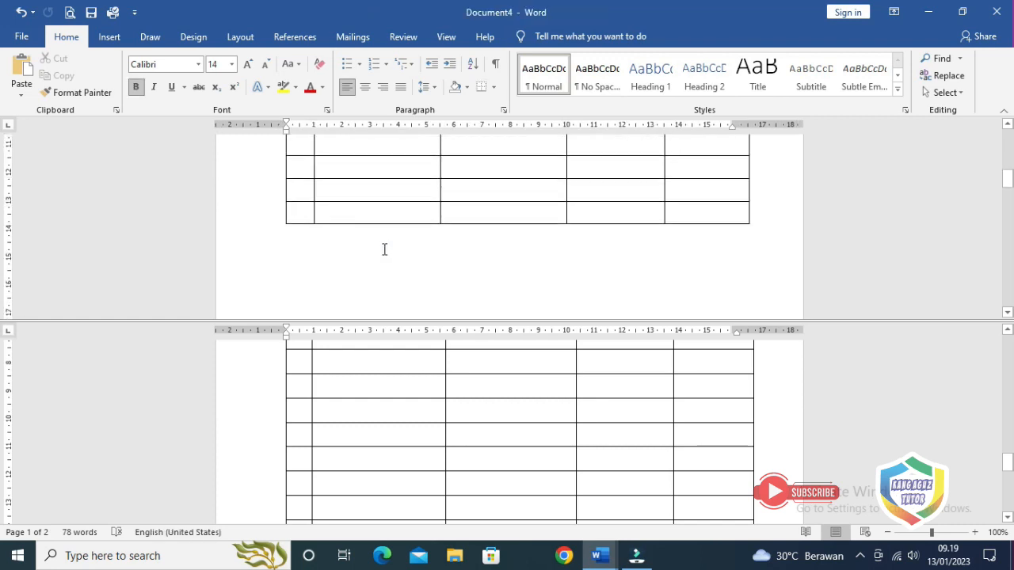
On the blank line below the table, set centred tab stops at 4 cm and 12 cm
left_click(369, 385)
scroll(372, 388, "down", 6)
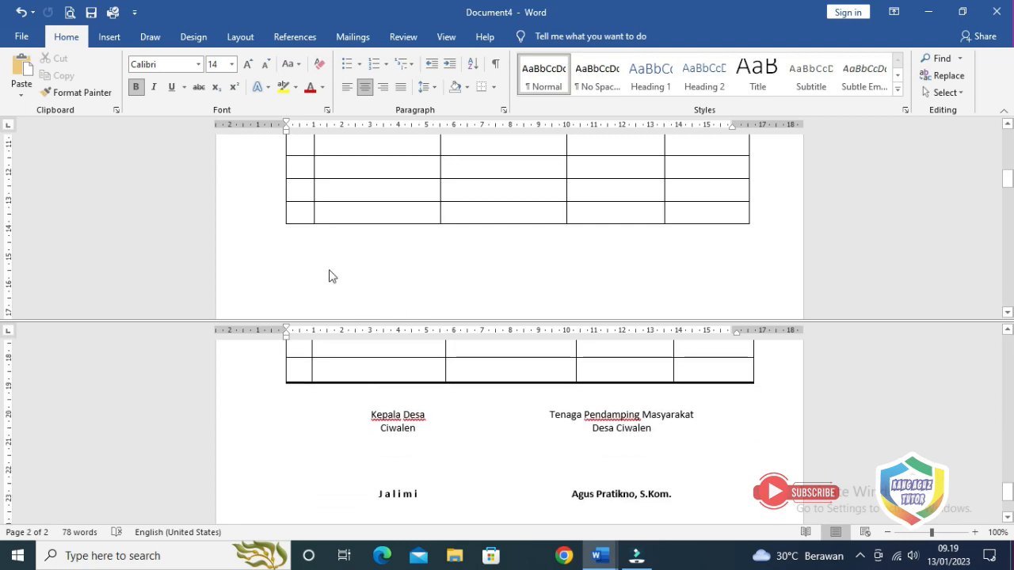
left_click(301, 236)
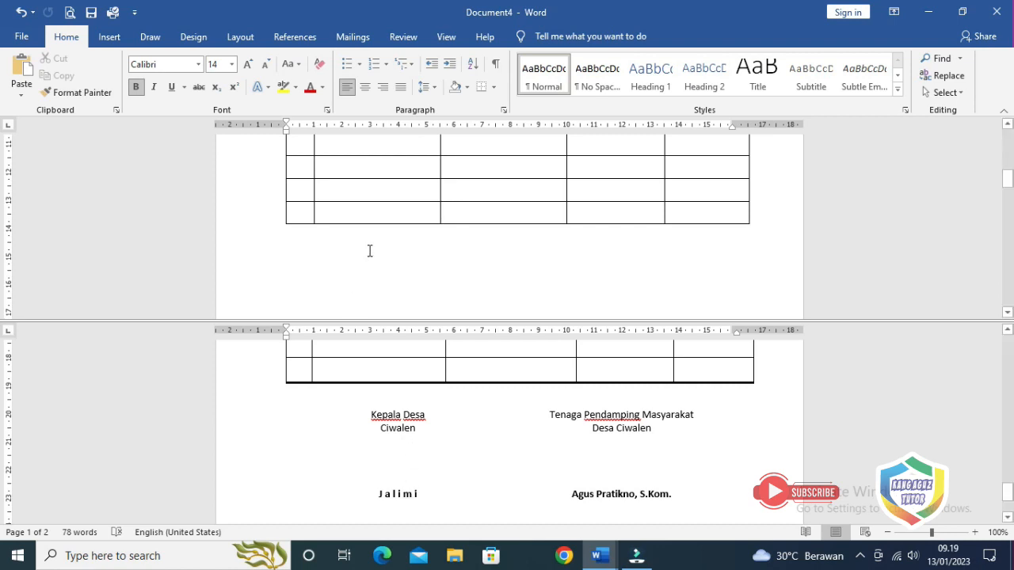
left_click(10, 127)
left_click_drag(396, 126, 398, 128)
left_click_drag(624, 127, 624, 127)
Add the left heading 'Kepala Desa' at the first tab stop in 11 pt, not bold
key("Tab")
type("Kepala Desa")
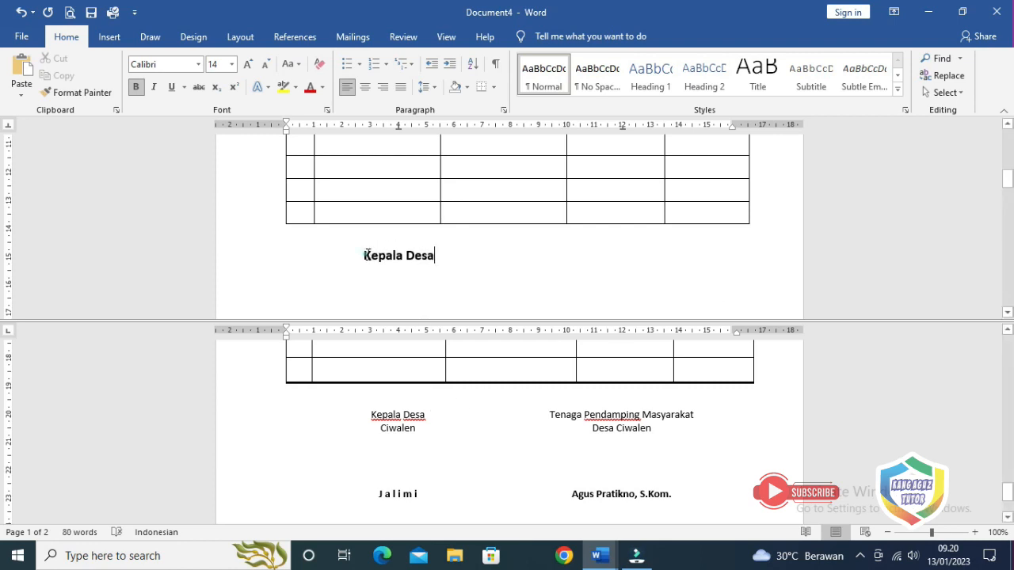
left_click_drag(364, 255, 434, 255)
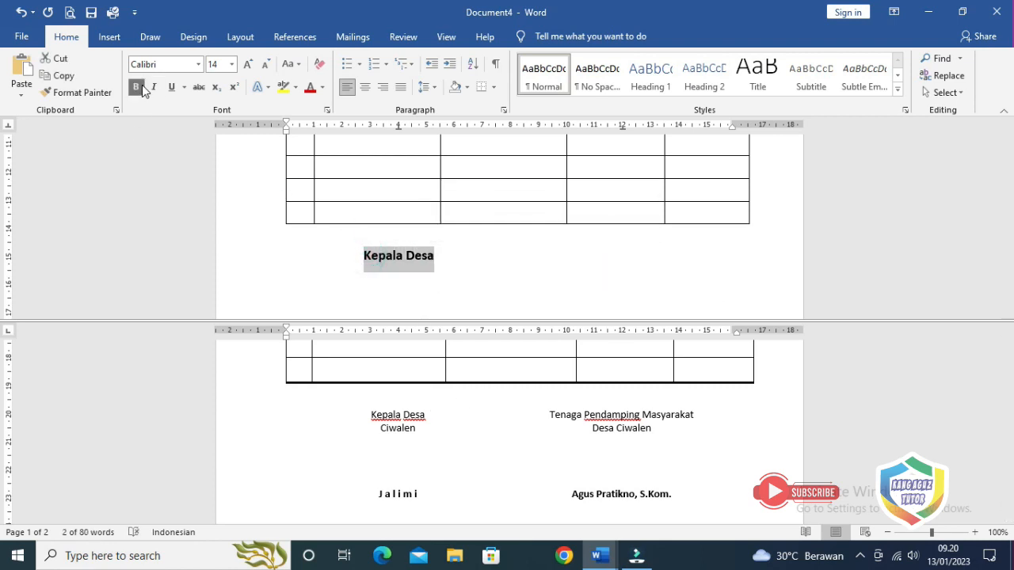
left_click(232, 64)
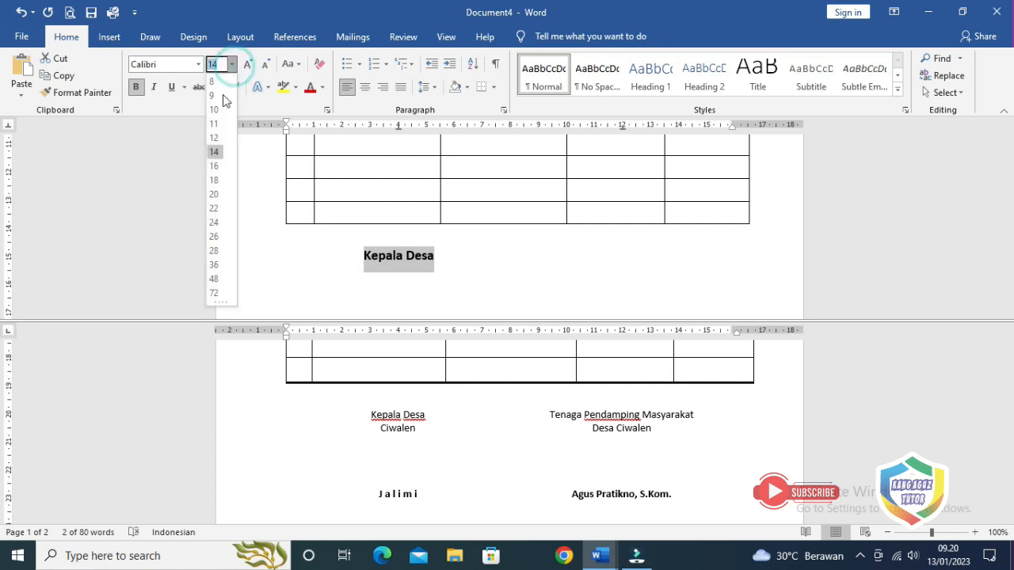
left_click(216, 137)
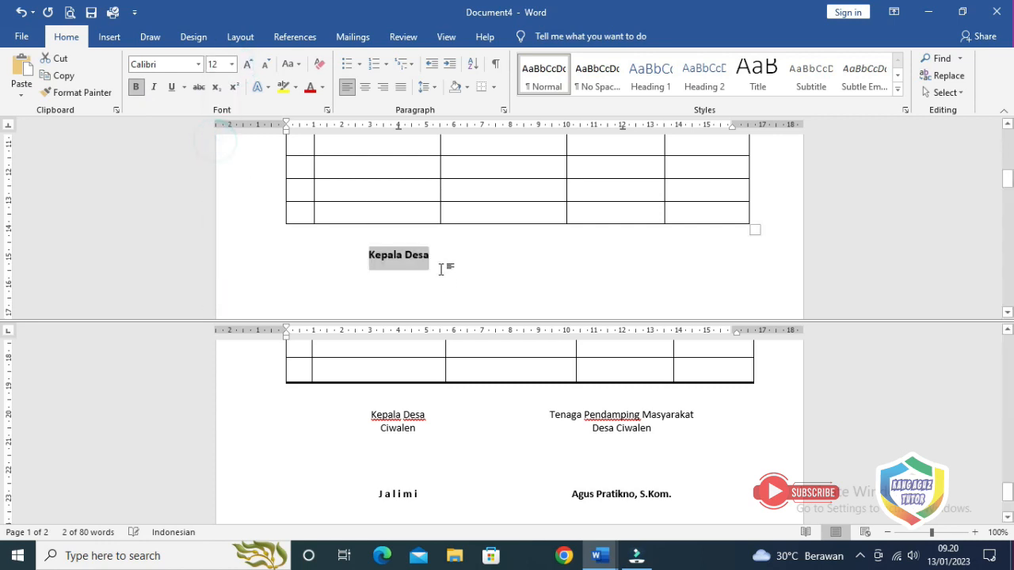
left_click(135, 86)
left_click(431, 255)
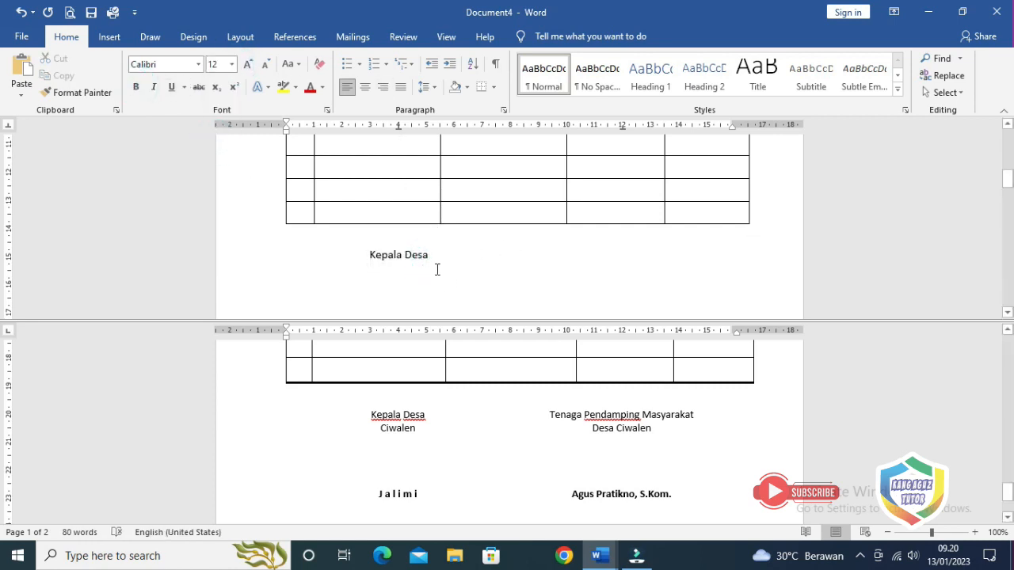
left_click_drag(369, 254, 429, 255)
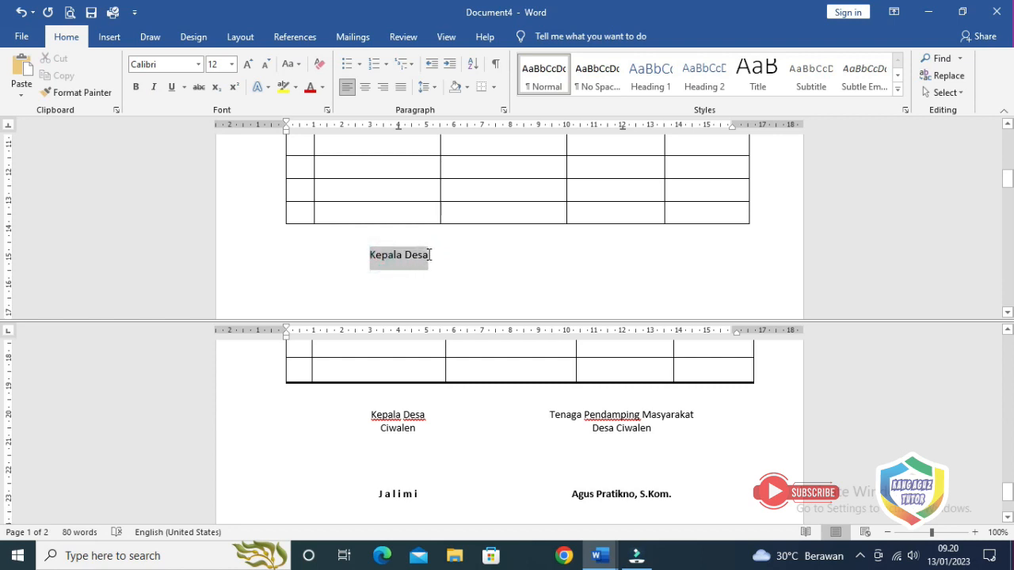
left_click(231, 64)
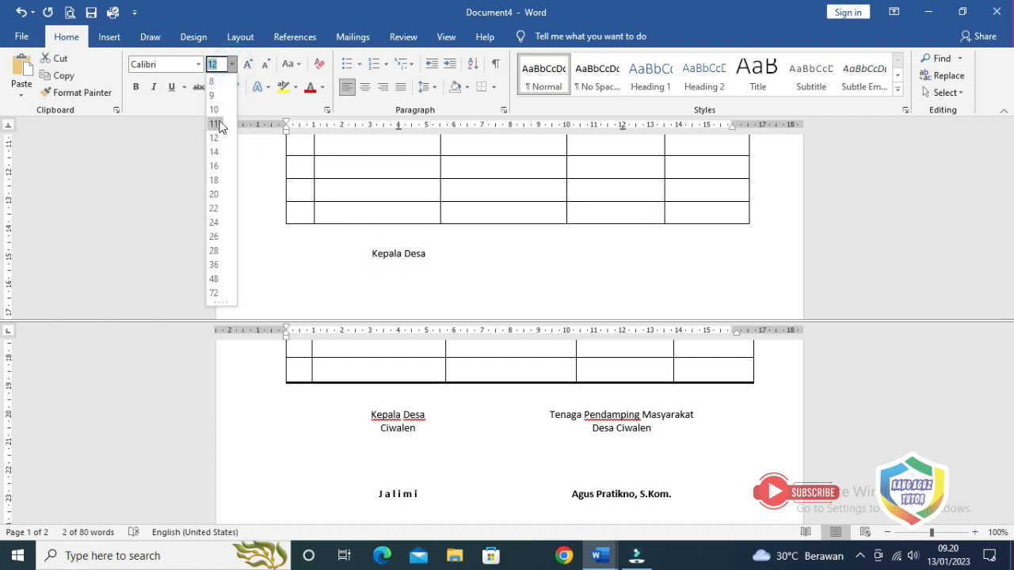
left_click(215, 124)
left_click(429, 255)
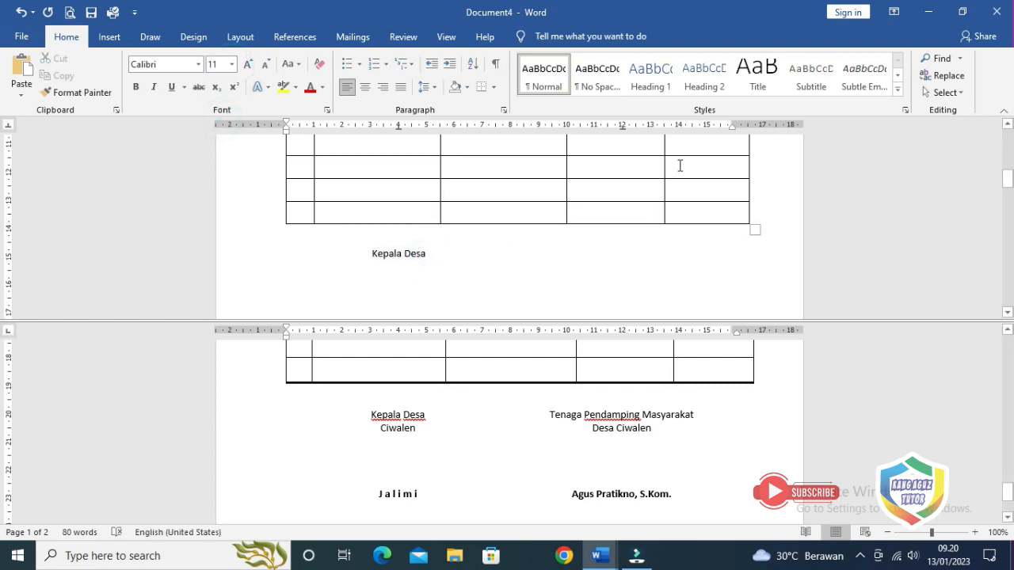
Add the right heading 'Tenaga Pendamping Masyarakat', capitalising 'Pendamping'
type("Ten")
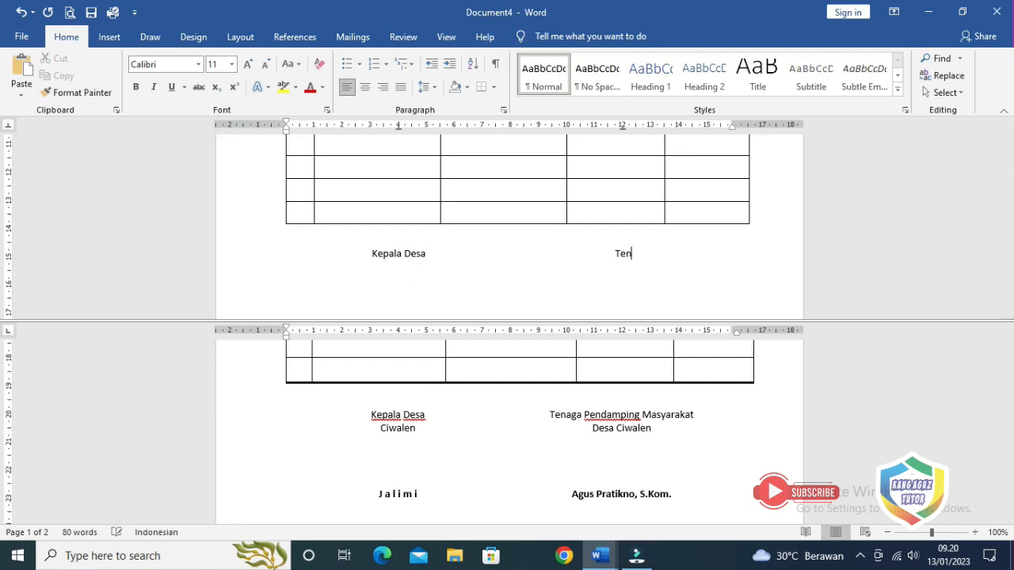
type("aga pendamping Masyarakat")
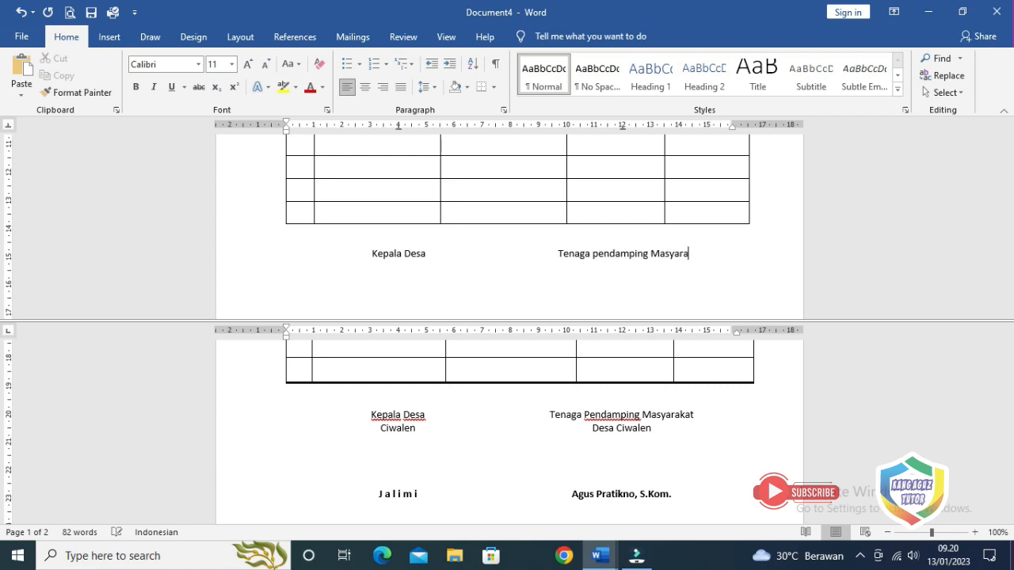
key("ctrl+Left")
key("ctrl+Left")
key("ctrl+Right")
key("shift+Right")
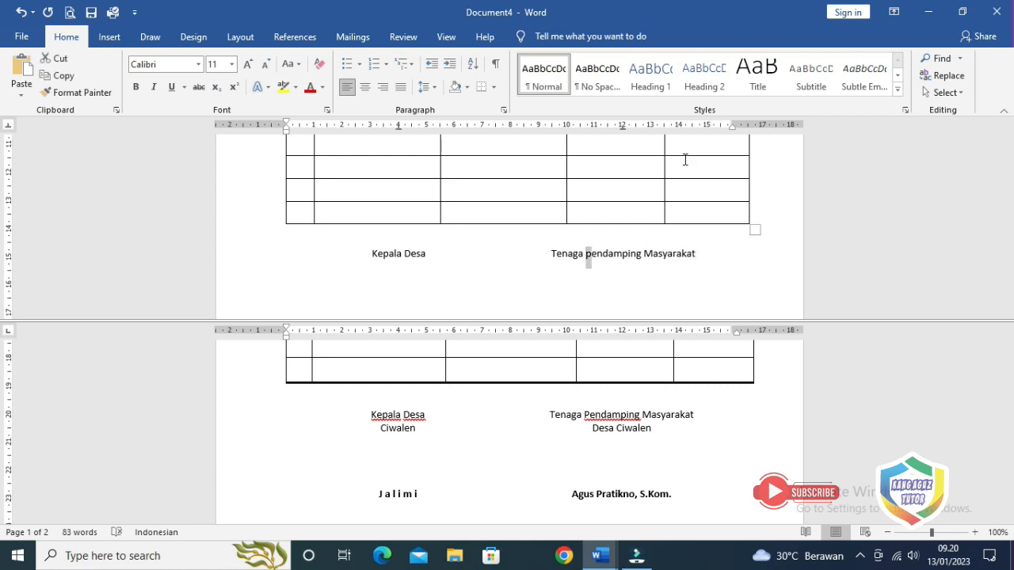
type("P")
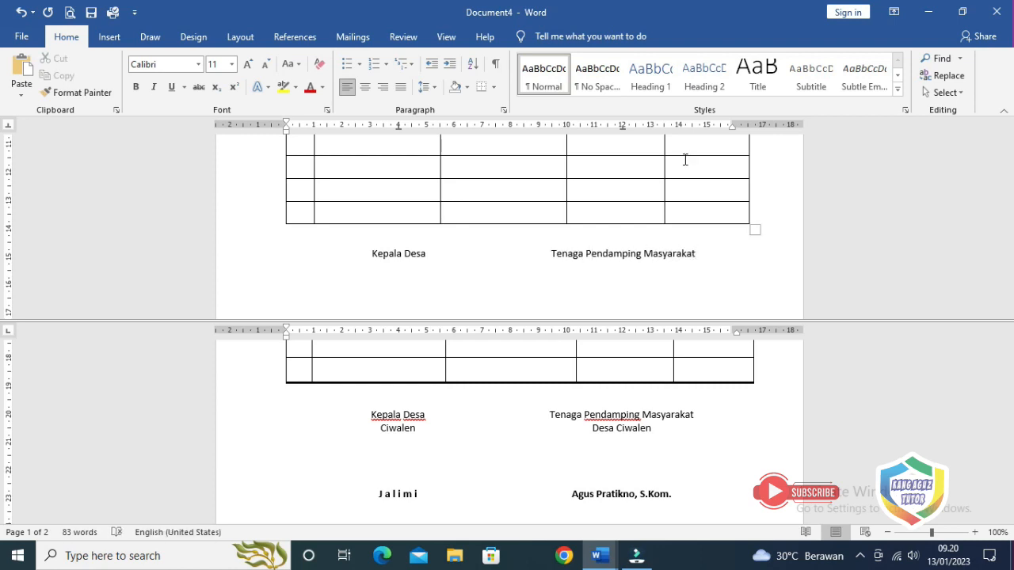
left_click(709, 250)
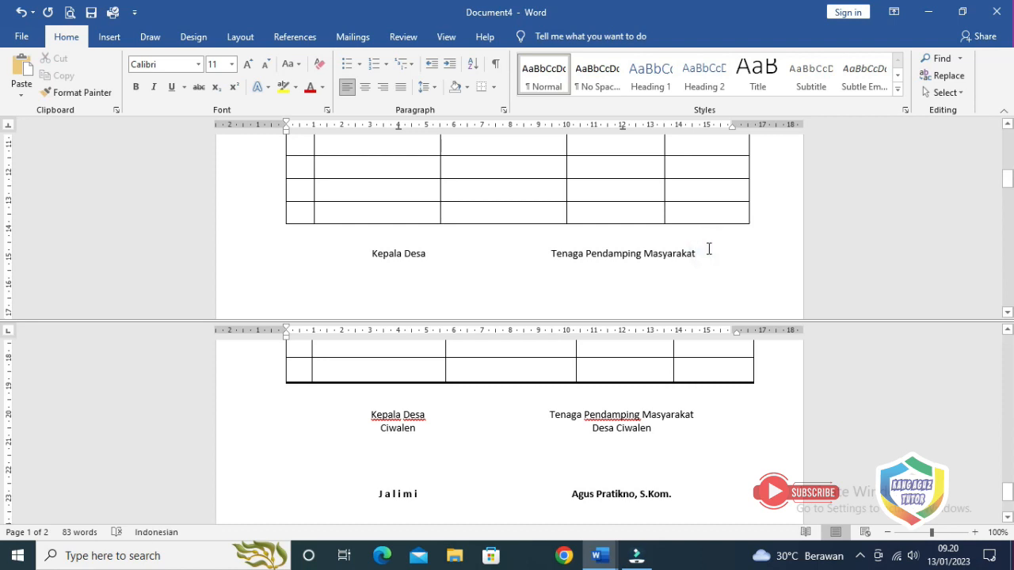
On the next line, add 'Ciwalen' and 'Desa Ciwalen' under the headings, then leave signature space
key("Return")
key("Tab")
type("Ciwalen")
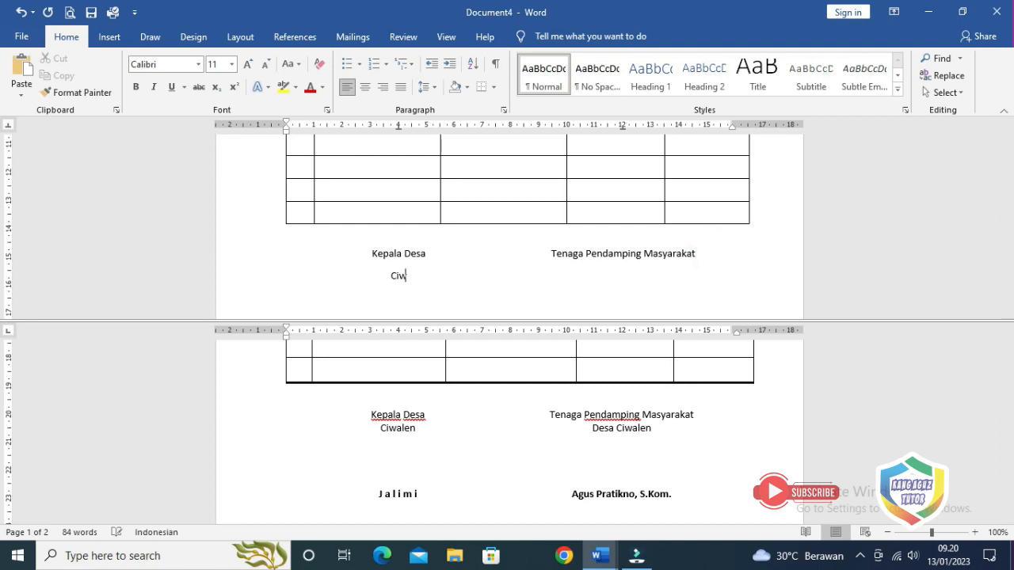
key("Tab")
type("Desa Ciwalen")
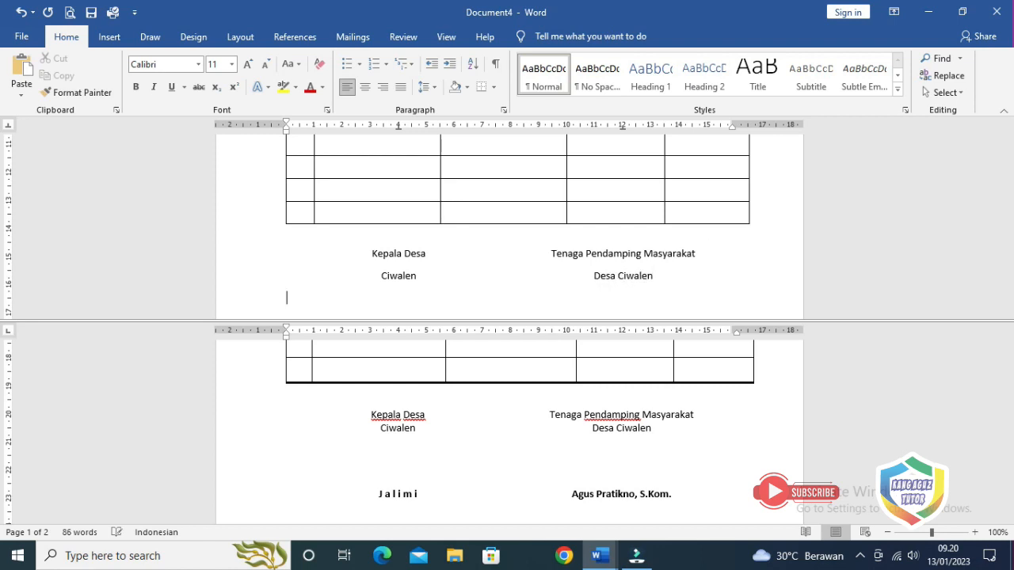
scroll(687, 280, "down", 2)
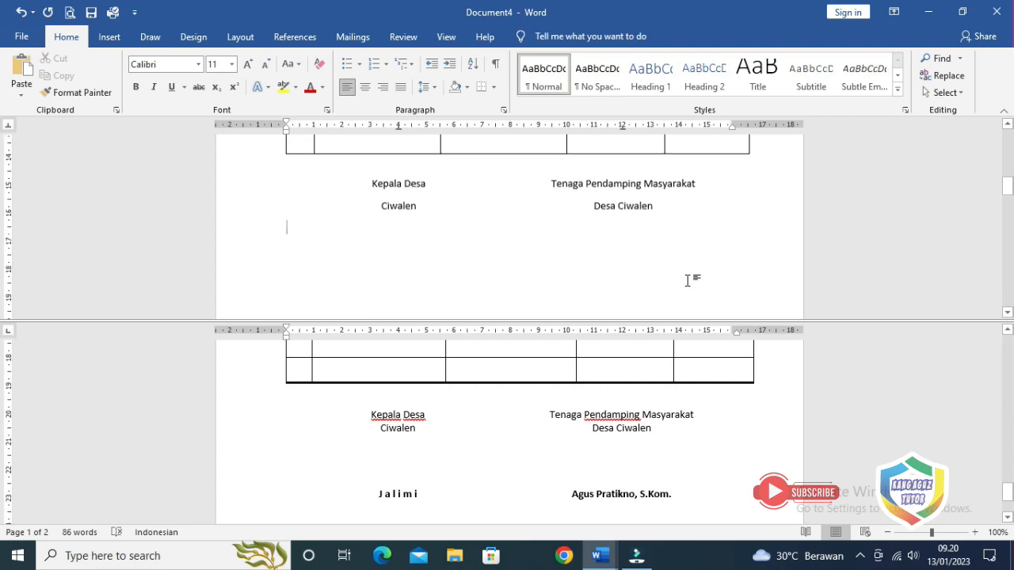
key("Return")
key("Return")
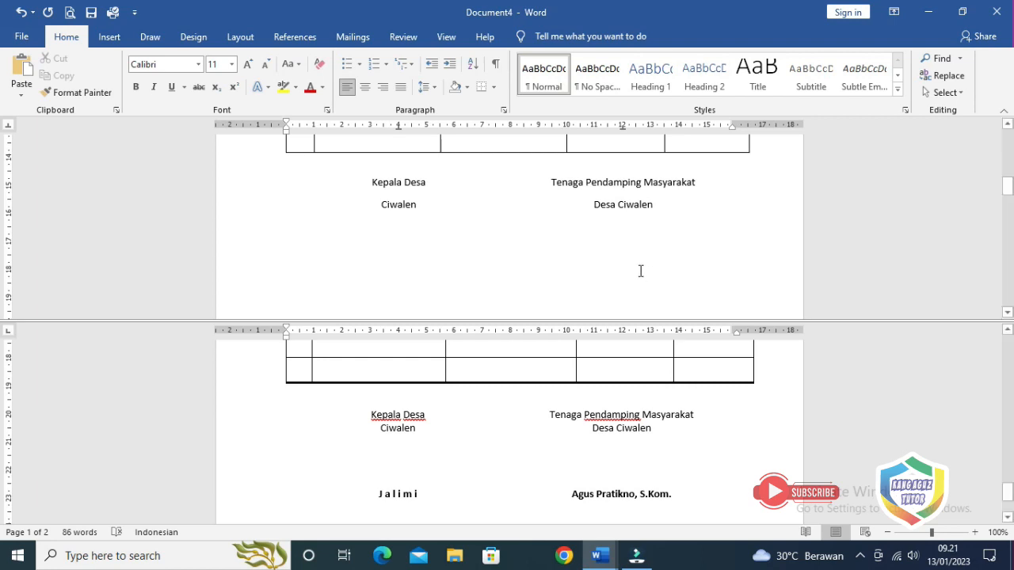
Type the left signatory's name in bold, letter-spaced, and the right signatory's name with 'S.Kom'
key("Tab")
left_click(136, 87)
type("Jalimi")
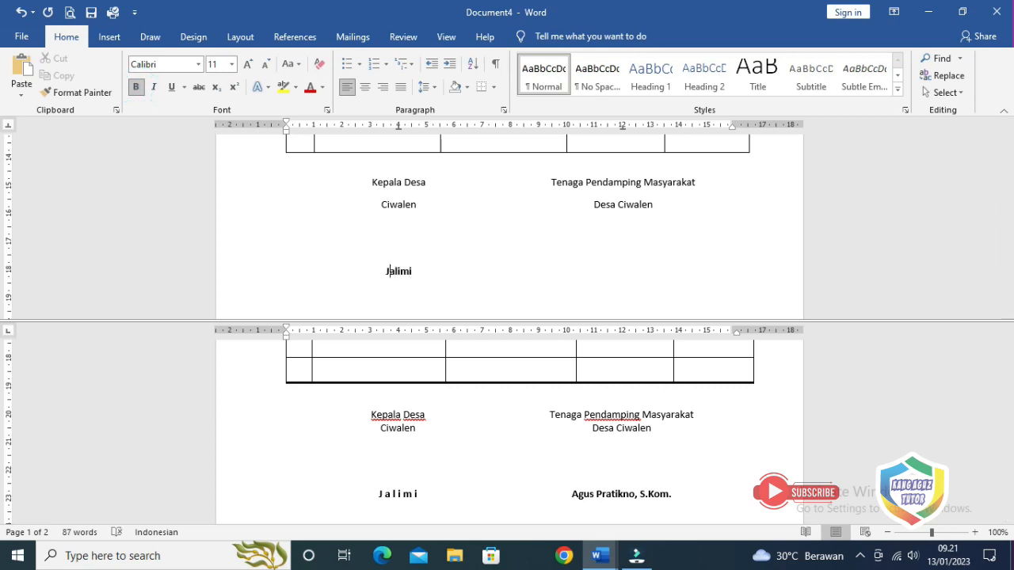
key("space")
key("Right")
key("space")
key("Right")
key("space")
key("Right")
key("space")
key("Right")
key("space")
key("Right")
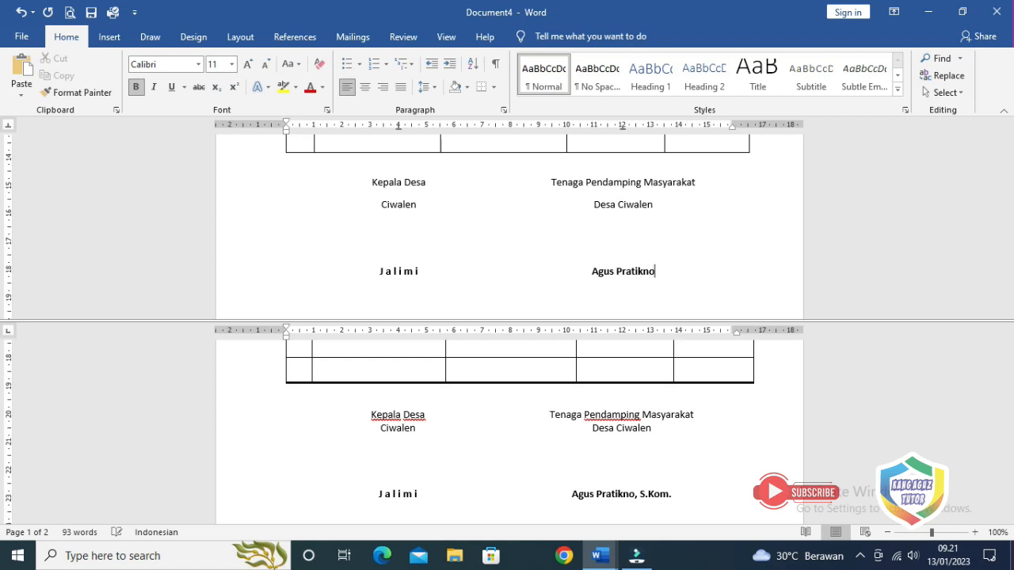
type(", S.Kom")
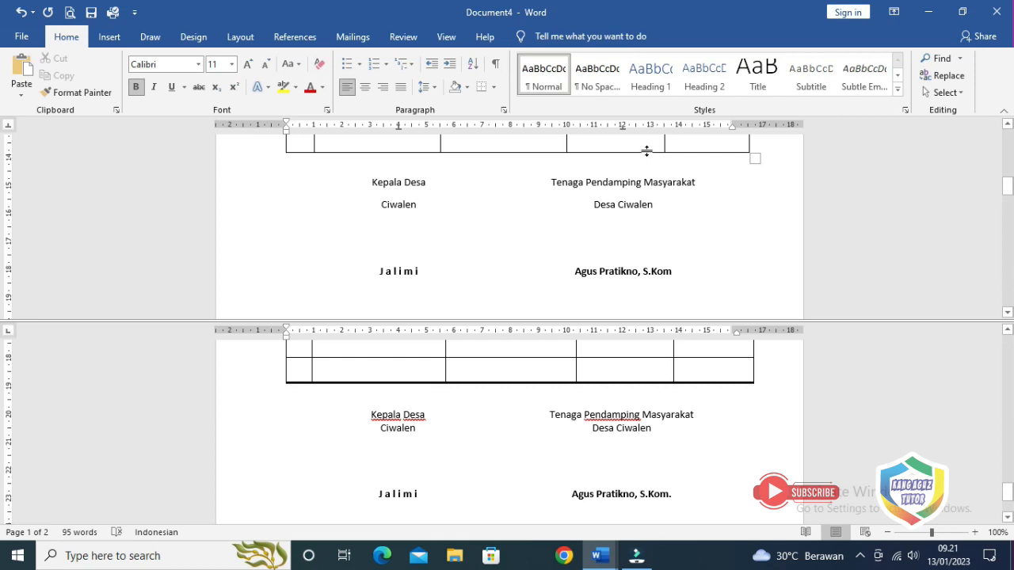
scroll(553, 225, "up", 3)
scroll(553, 227, "down", 2)
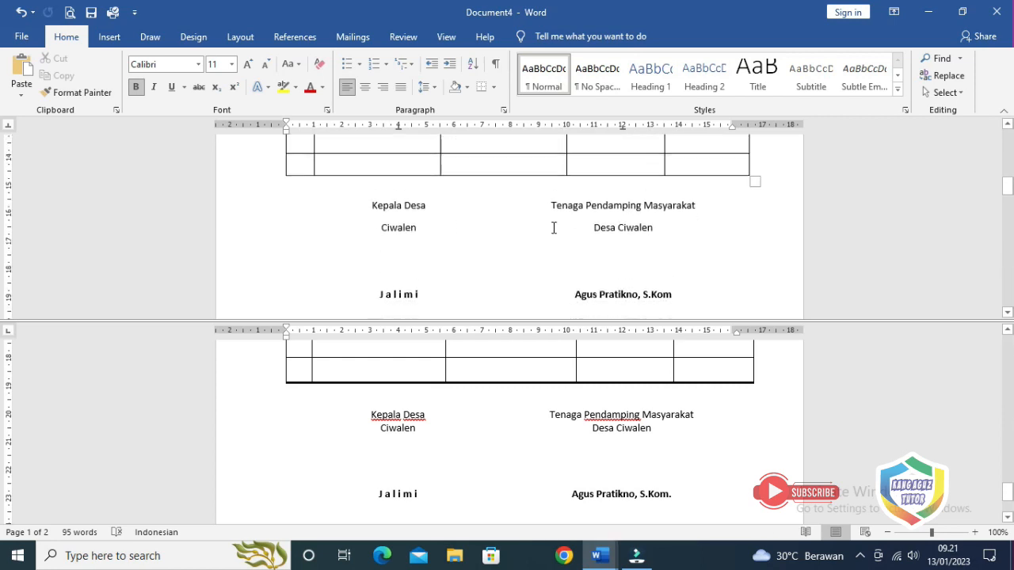
scroll(553, 228, "down", 1)
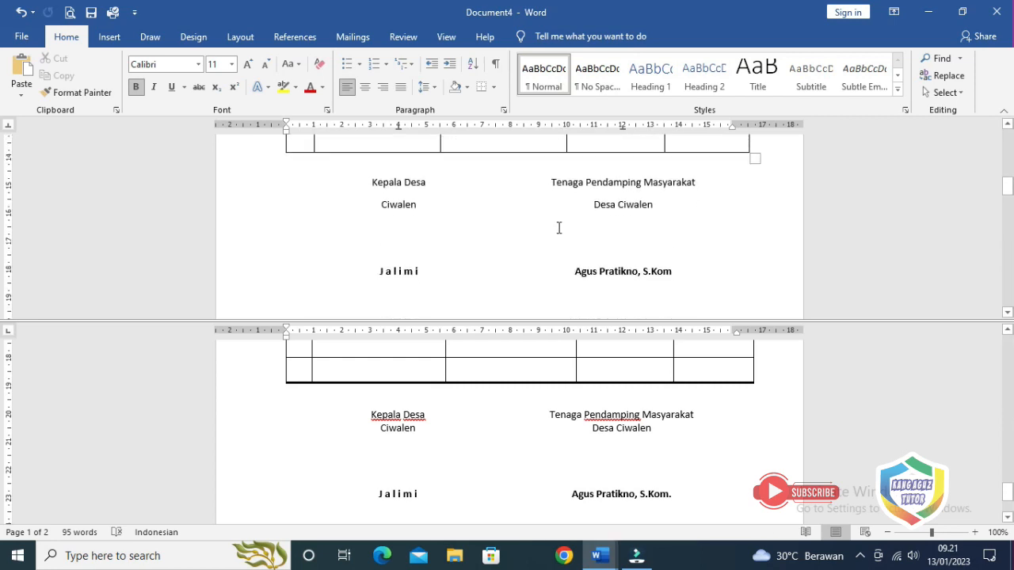
scroll(559, 228, "down", 2)
scroll(561, 228, "up", 2)
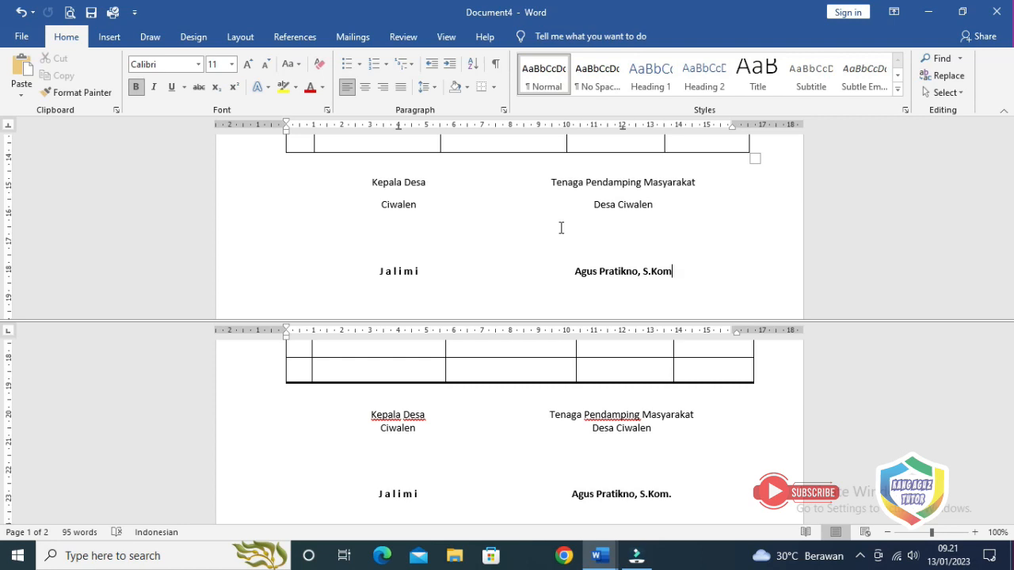
Apply grey shading to the table's header row, from No through Tanda Tangan
scroll(560, 243, "up", 10)
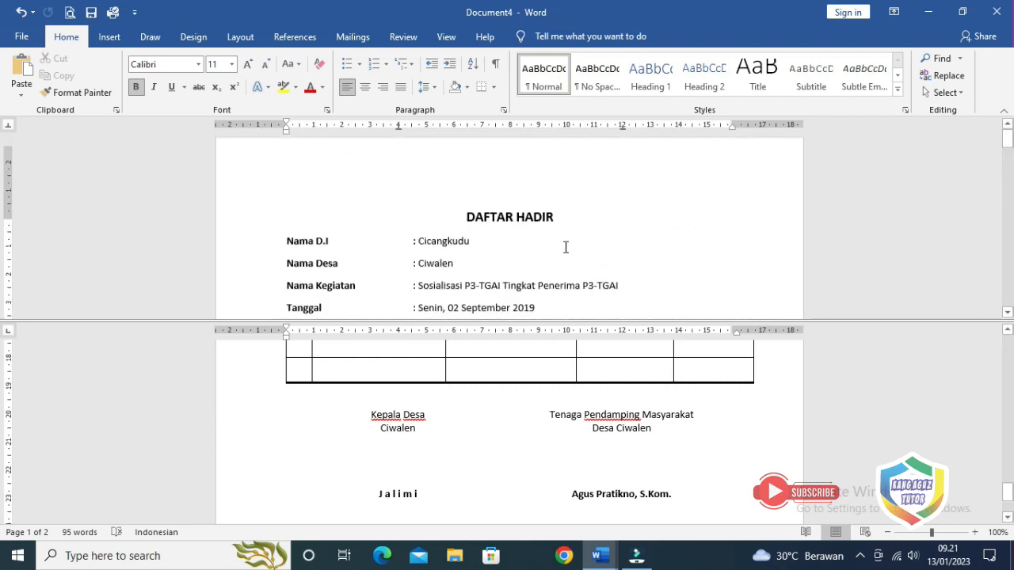
scroll(568, 249, "down", 5)
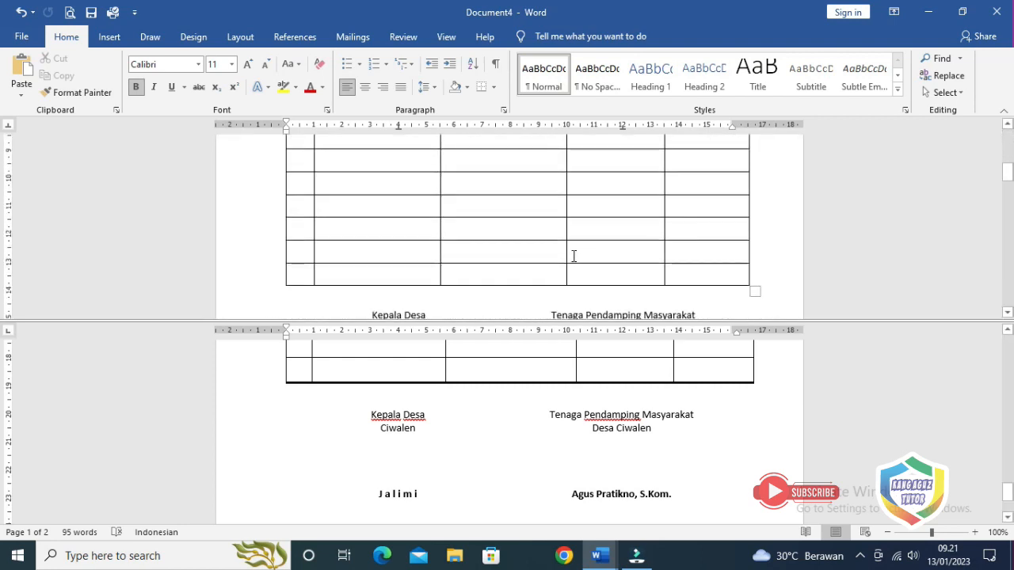
scroll(573, 256, "up", 3)
scroll(575, 255, "down", 8)
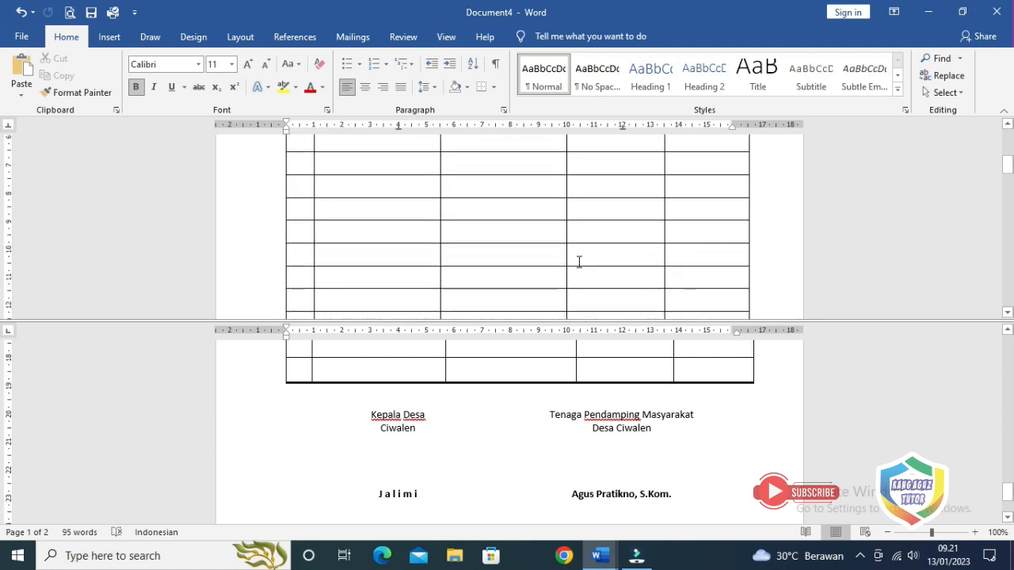
scroll(579, 263, "up", 8)
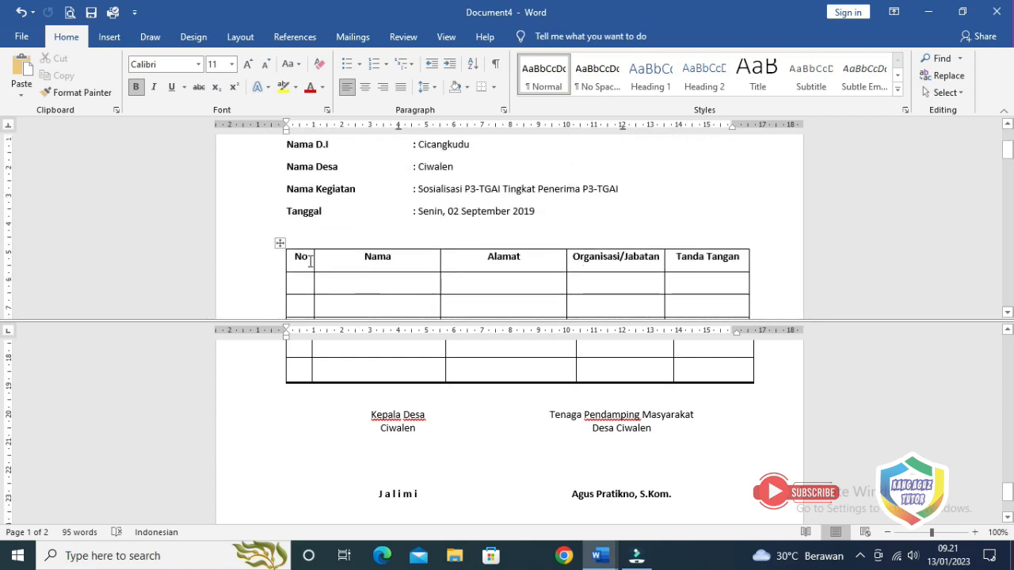
left_click_drag(302, 261, 716, 261)
left_click(466, 89)
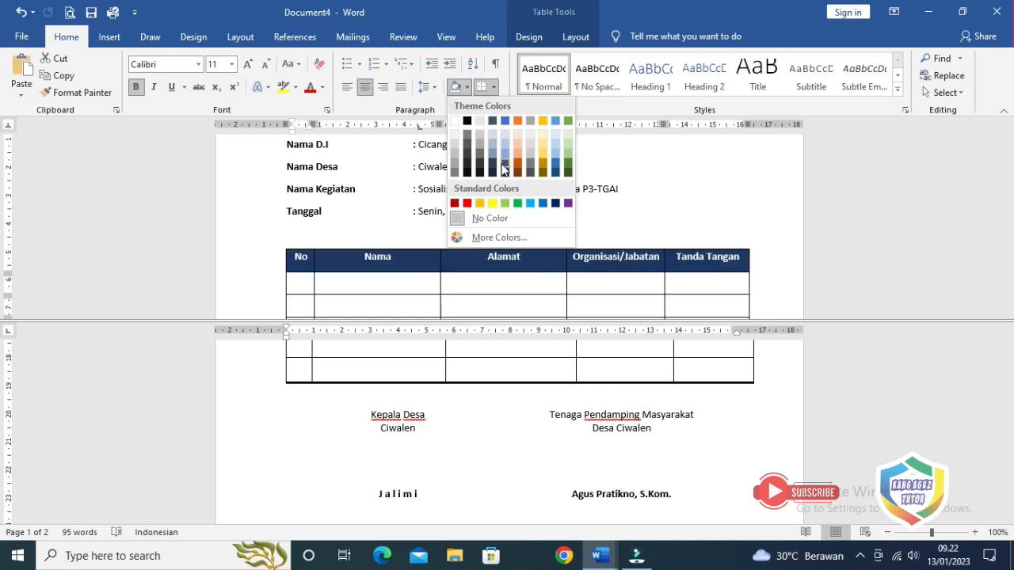
left_click(455, 167)
left_click(529, 230)
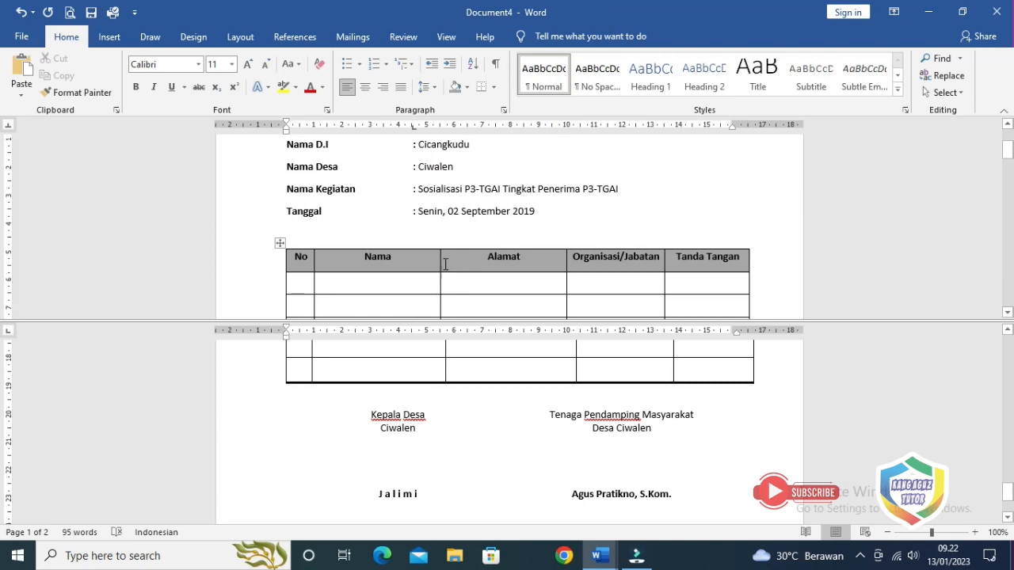
scroll(544, 262, "down", 6)
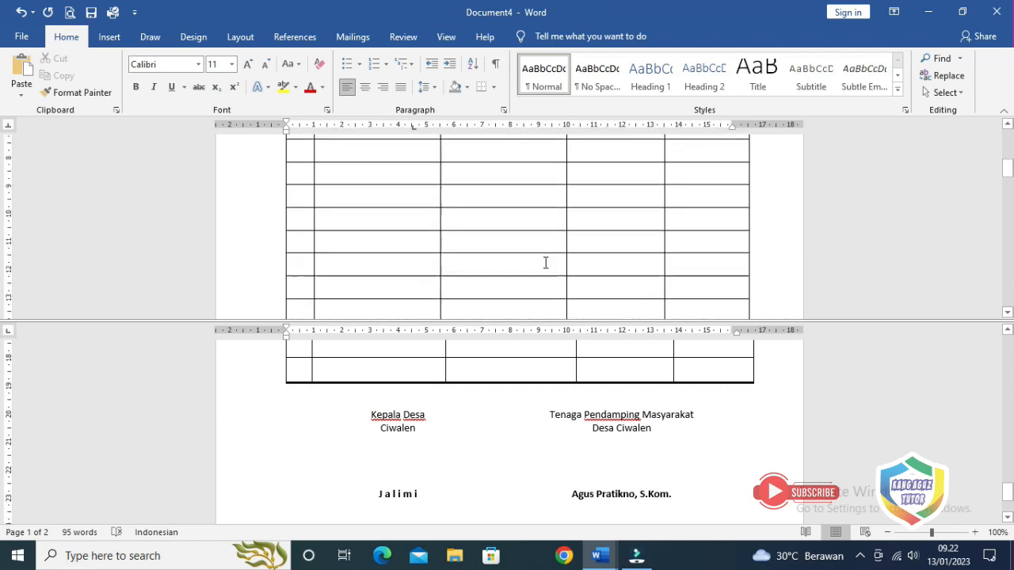
scroll(545, 262, "down", 2)
scroll(546, 263, "up", 4)
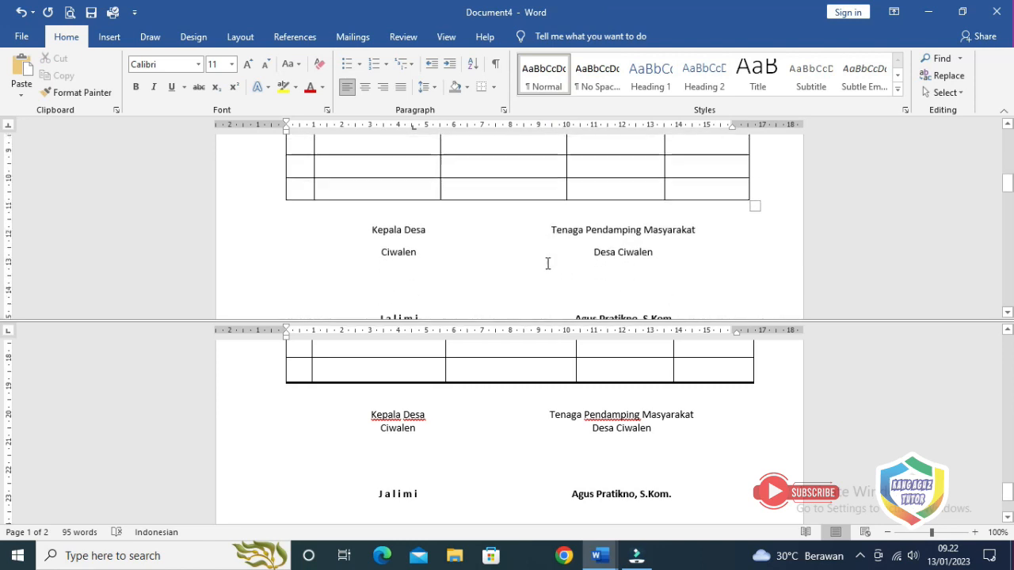
scroll(547, 263, "up", 4)
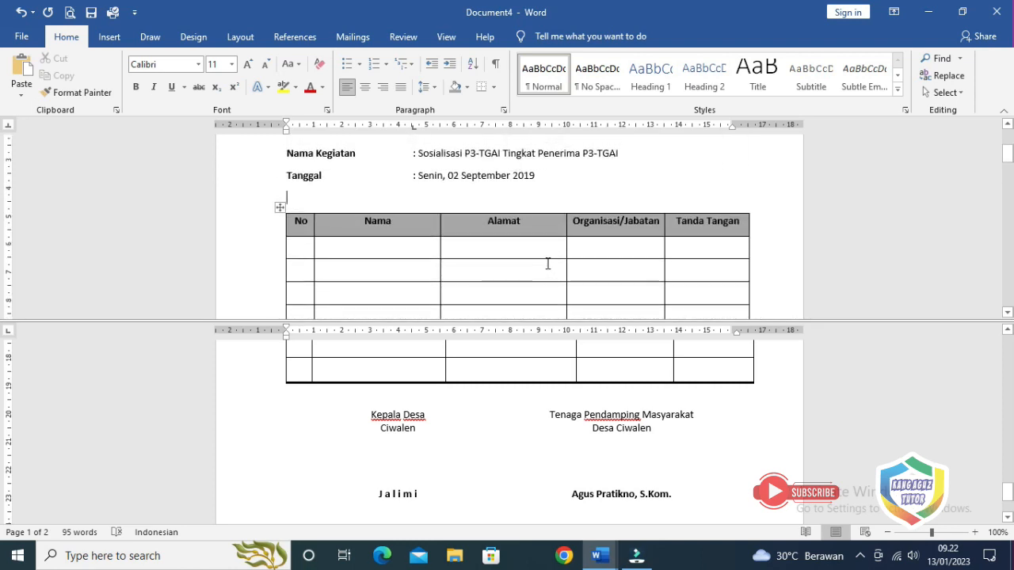
scroll(547, 262, "up", 4)
scroll(547, 263, "down", 3)
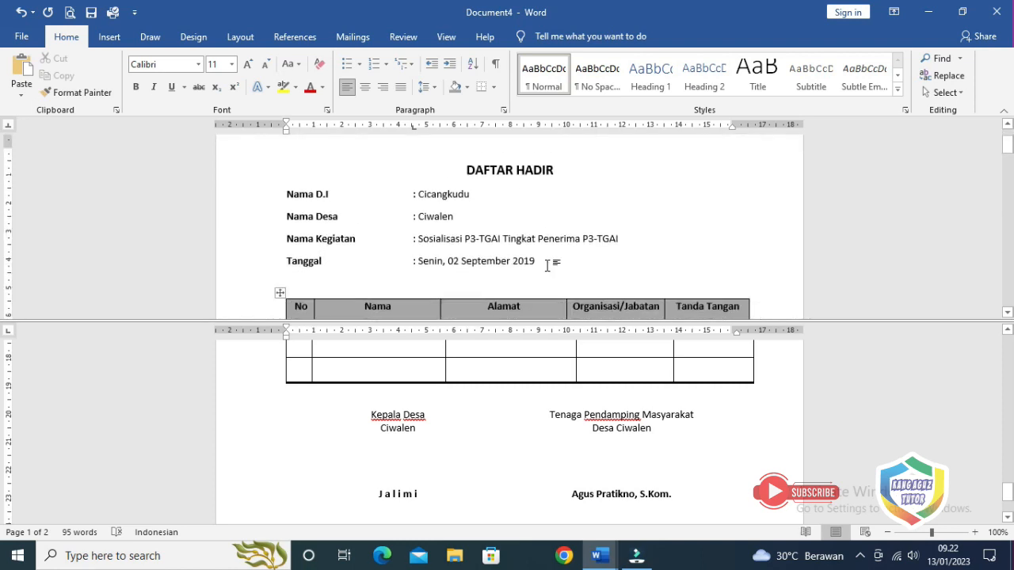
scroll(548, 266, "down", 5)
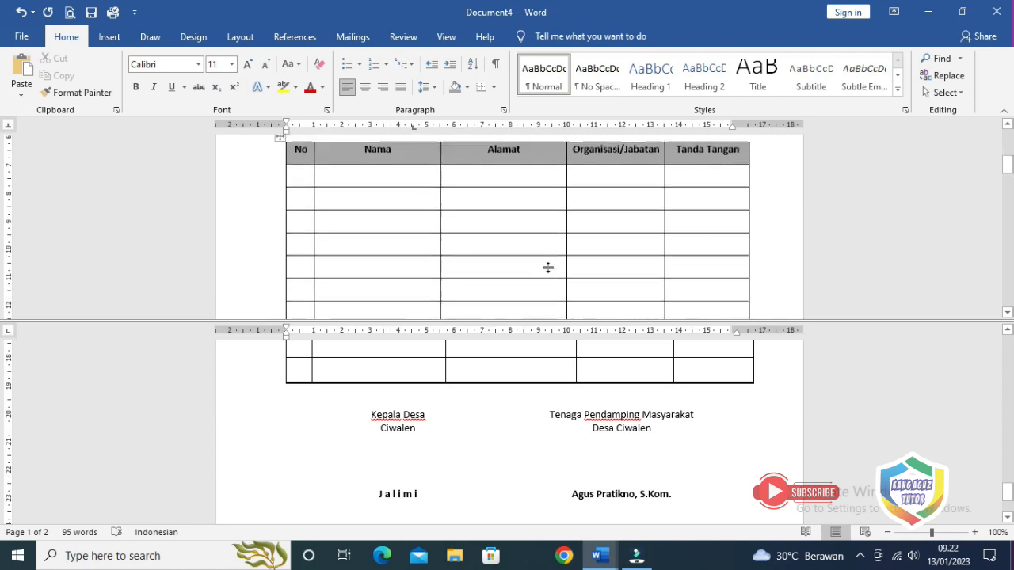
scroll(549, 268, "down", 5)
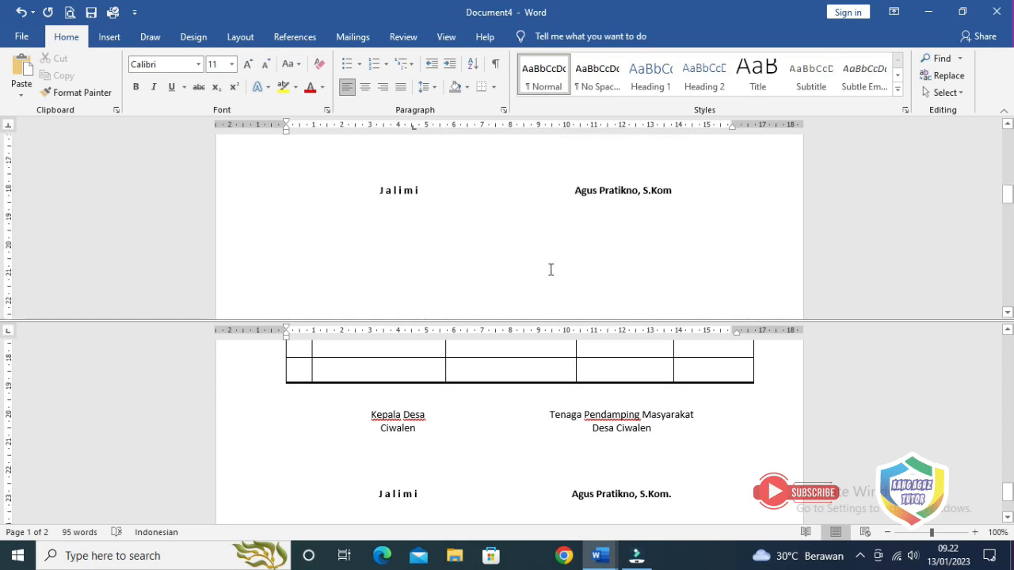
scroll(550, 270, "up", 3)
scroll(549, 269, "up", 6)
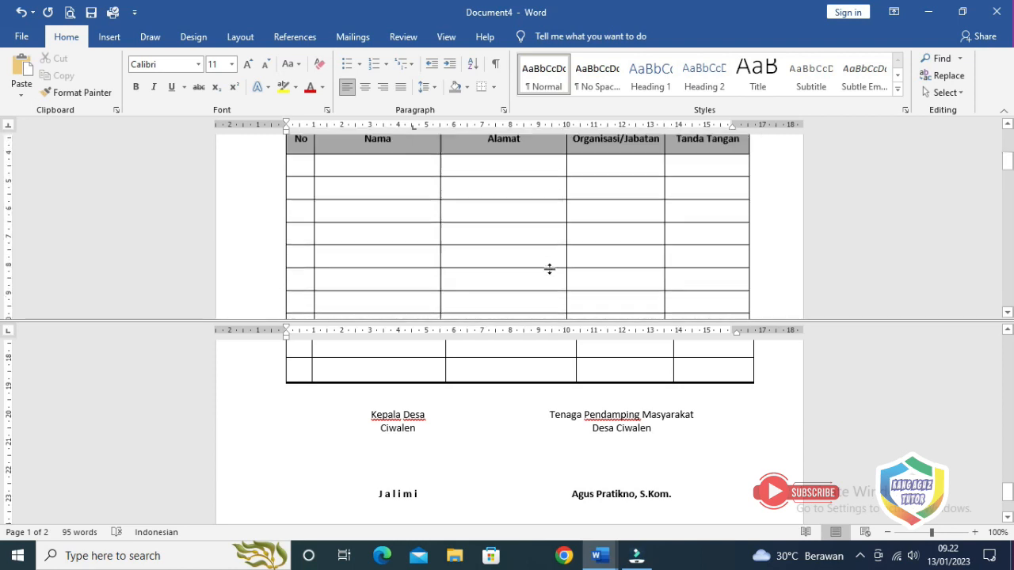
scroll(549, 269, "down", 8)
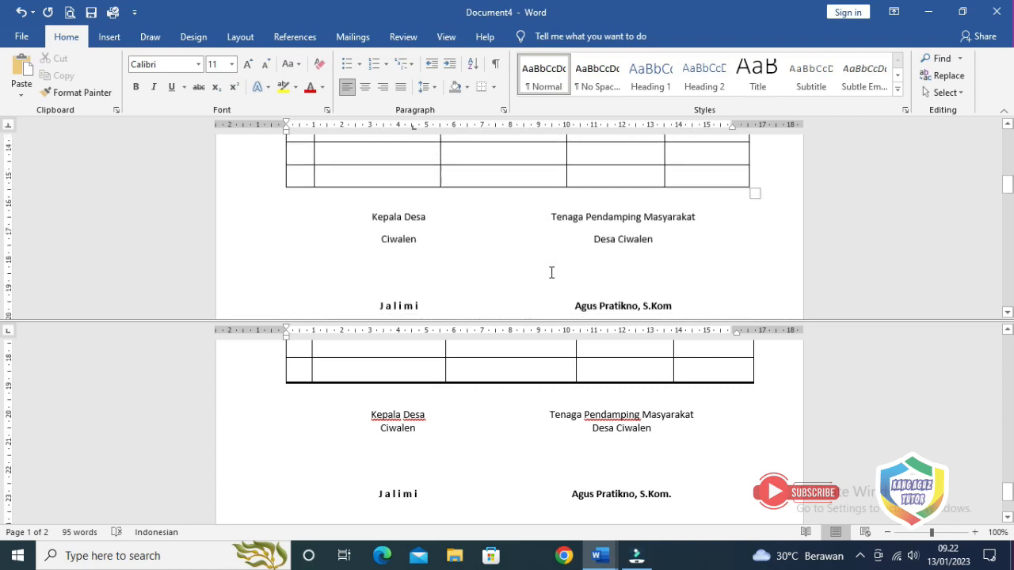
scroll(551, 272, "down", 3)
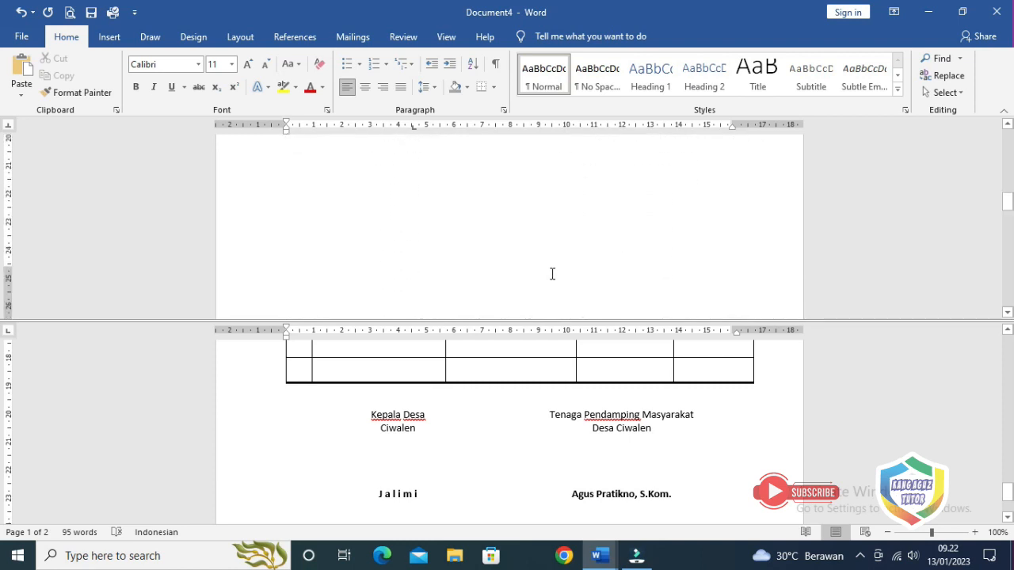
scroll(552, 274, "up", 2)
scroll(552, 274, "up", 3)
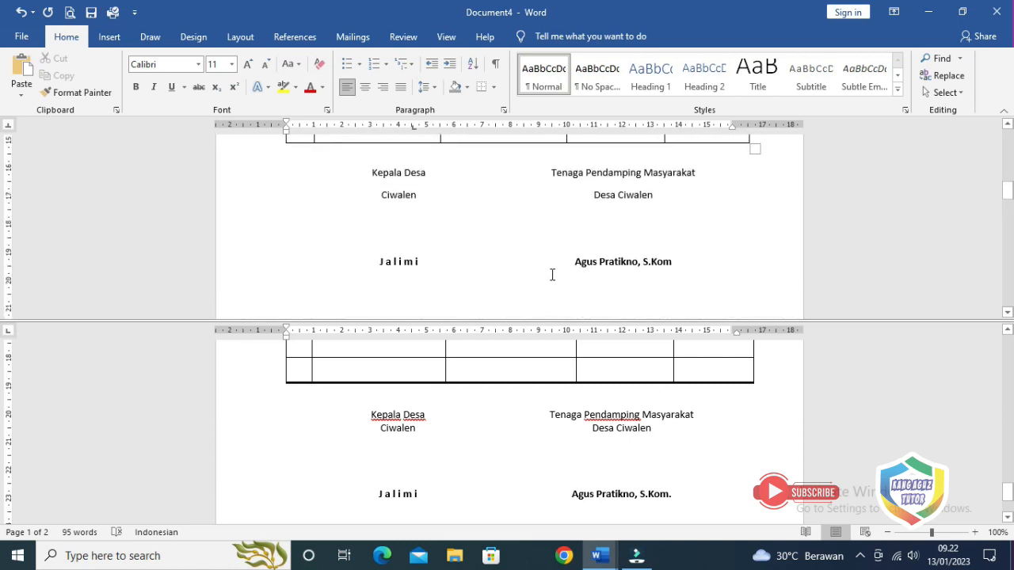
Insert a blank table of 5 columns and 5 rows on a new line after the signature names
scroll(551, 274, "down", 2)
left_click(685, 194)
key("Return")
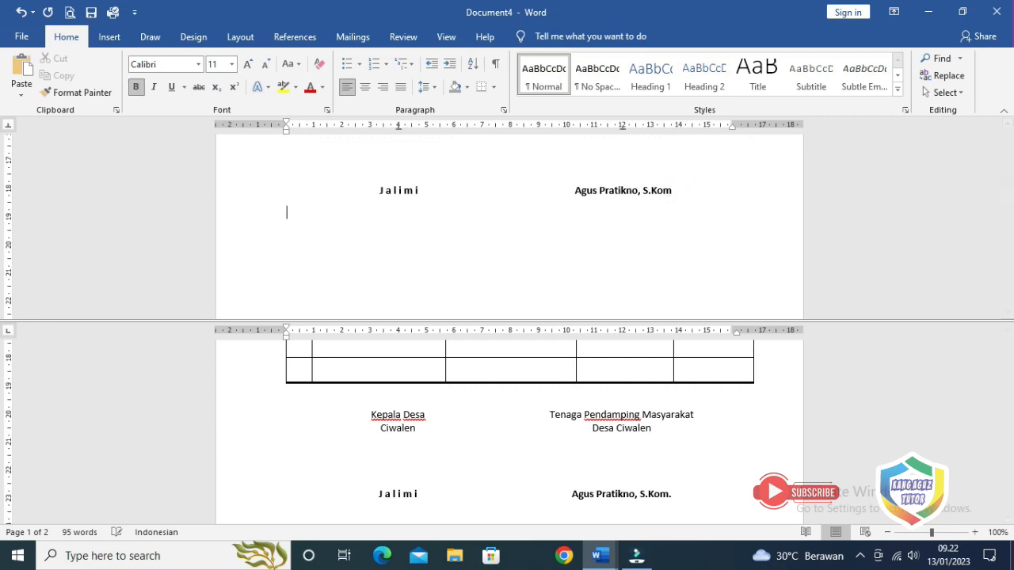
left_click(111, 40)
left_click(104, 85)
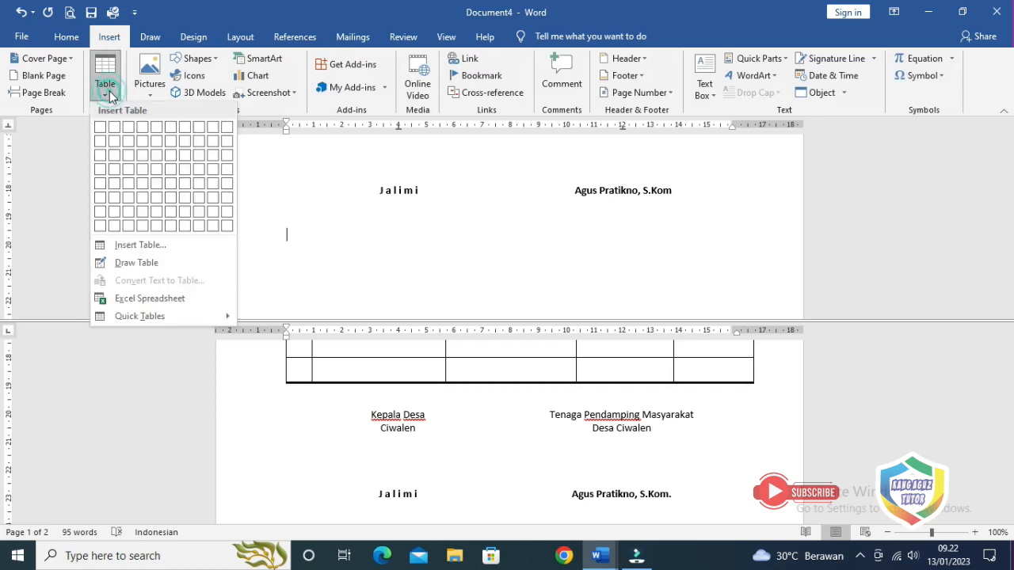
left_click(128, 246)
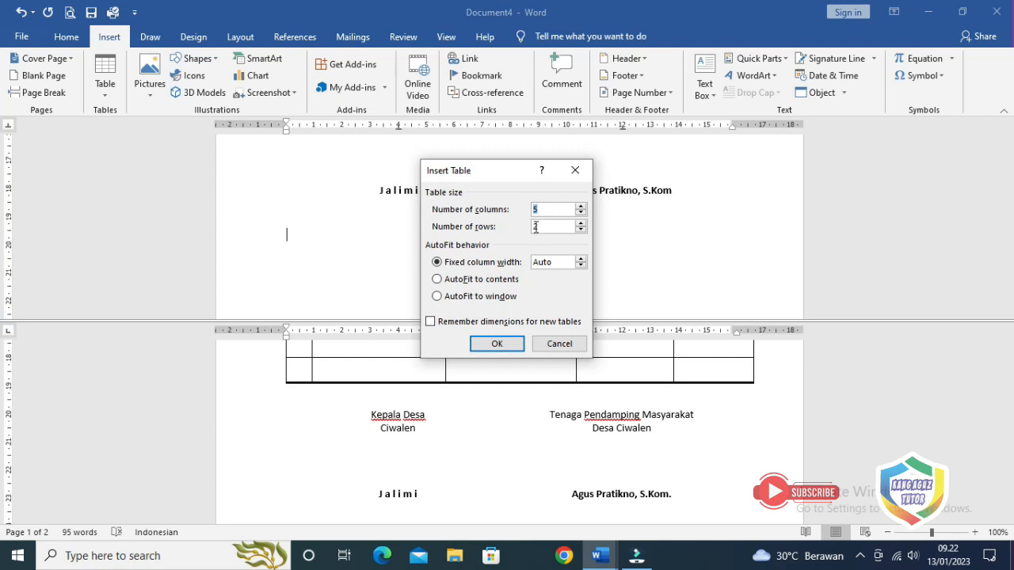
left_click(537, 211)
double_click(534, 227)
type("5")
left_click(504, 345)
left_click(558, 322)
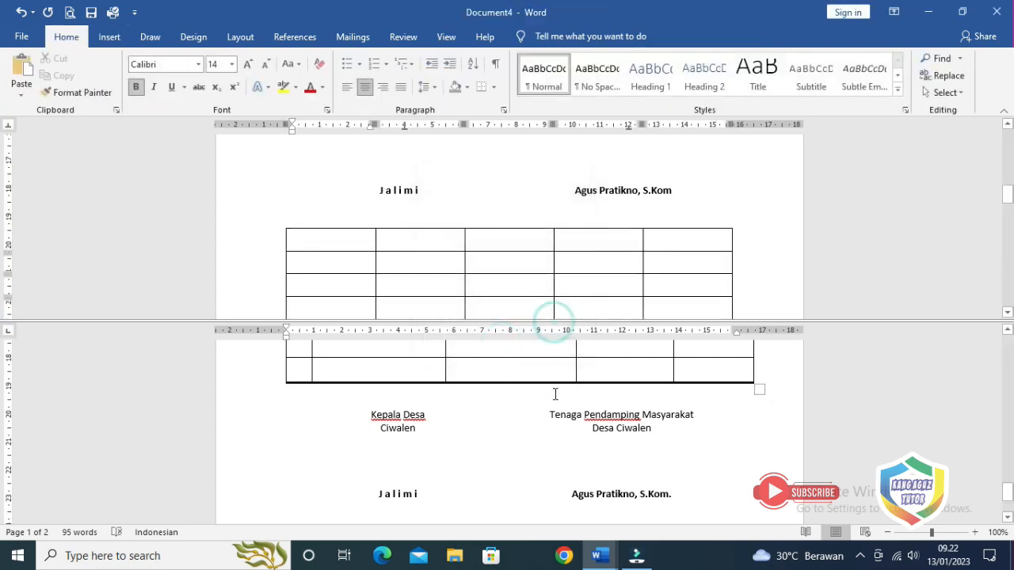
Resize the new table's column borders on the ruler
left_click_drag(546, 324, 549, 432)
left_click(578, 237)
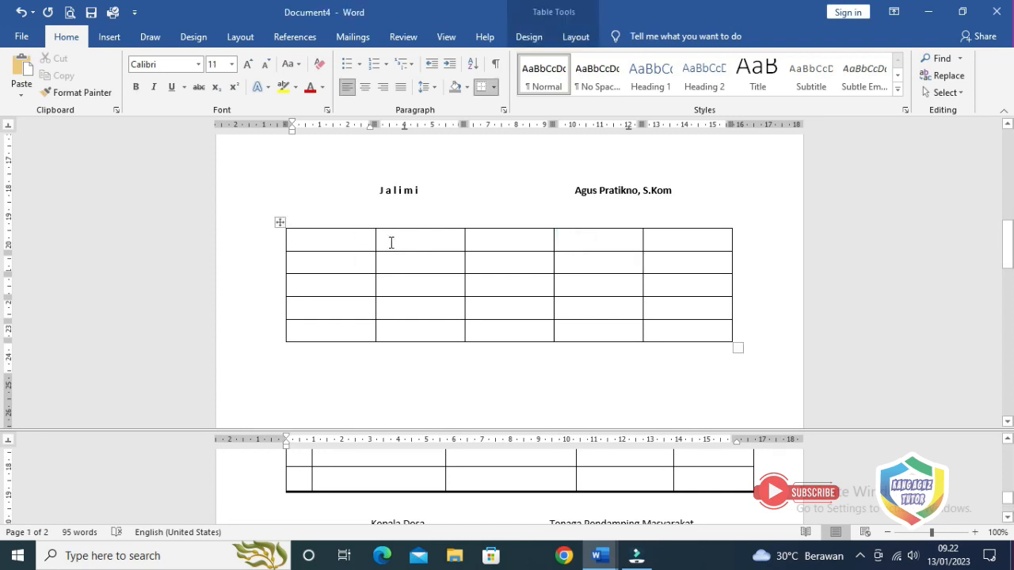
left_click(359, 237)
left_click_drag(377, 124, 335, 124)
left_click_drag(425, 124, 441, 125)
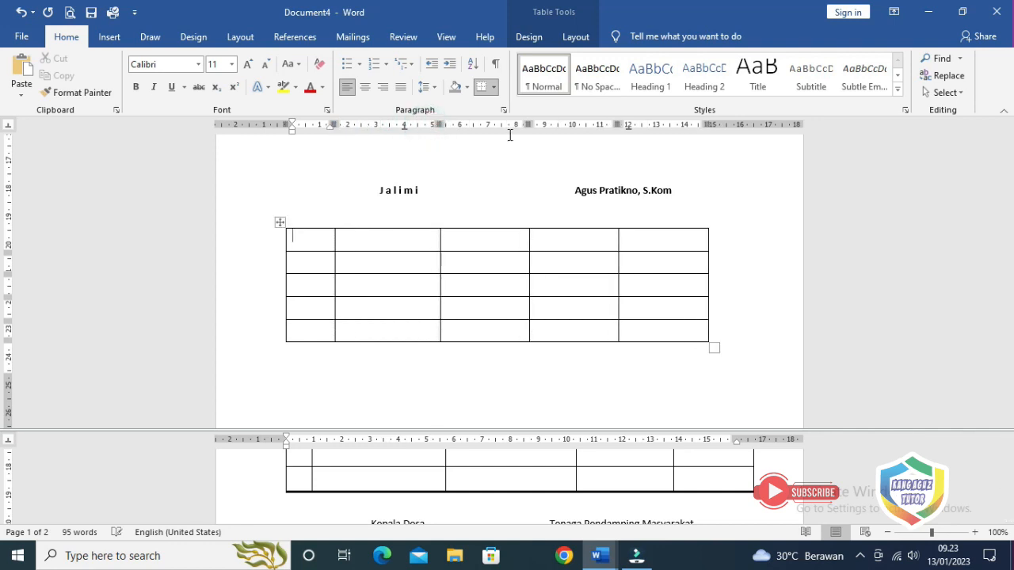
left_click_drag(530, 125, 552, 124)
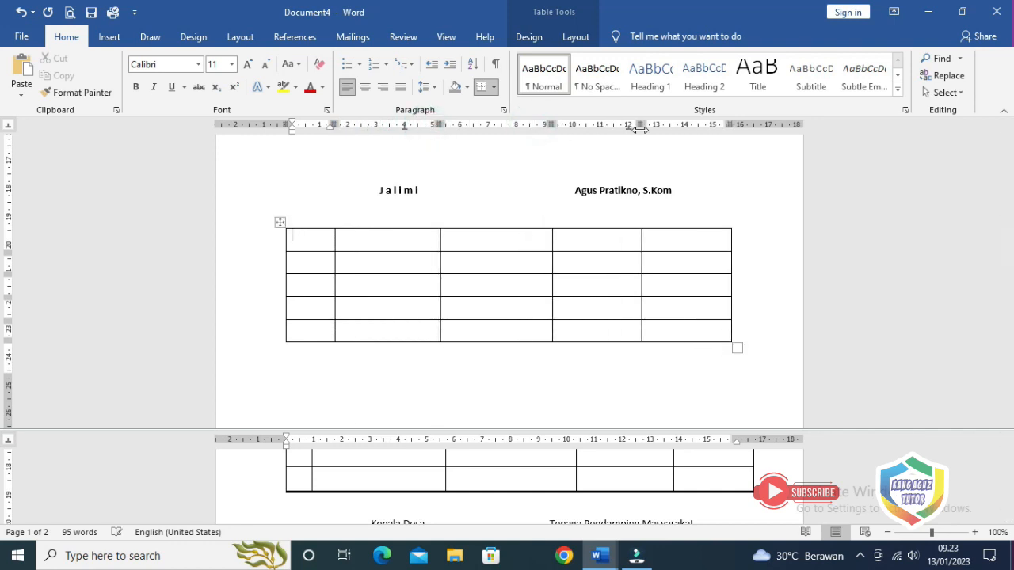
left_click_drag(642, 124, 657, 124)
left_click_drag(747, 124, 744, 124)
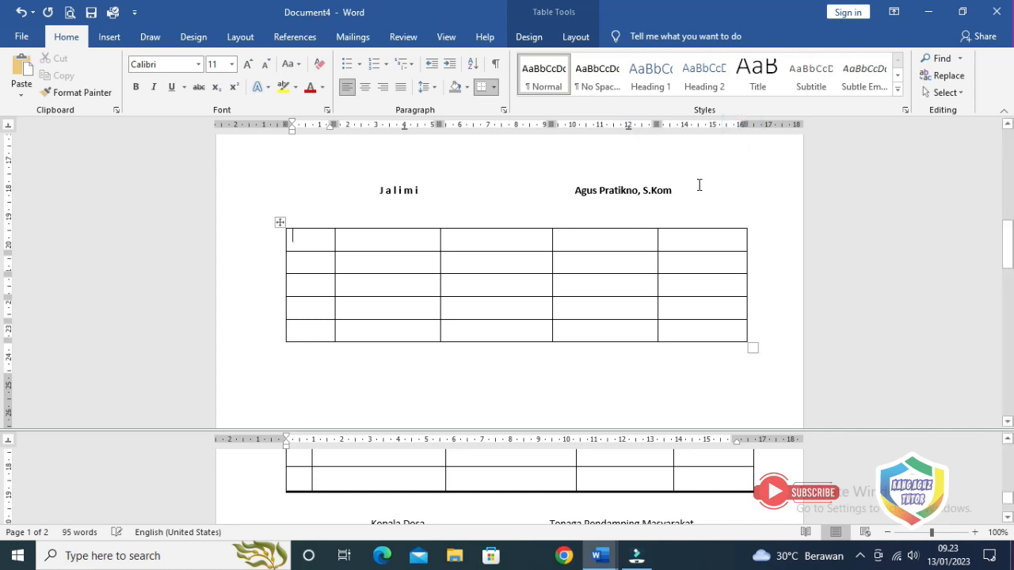
Delete the entire new table and return to the top of the sheet
left_click_drag(303, 239, 744, 333)
right_click(471, 242)
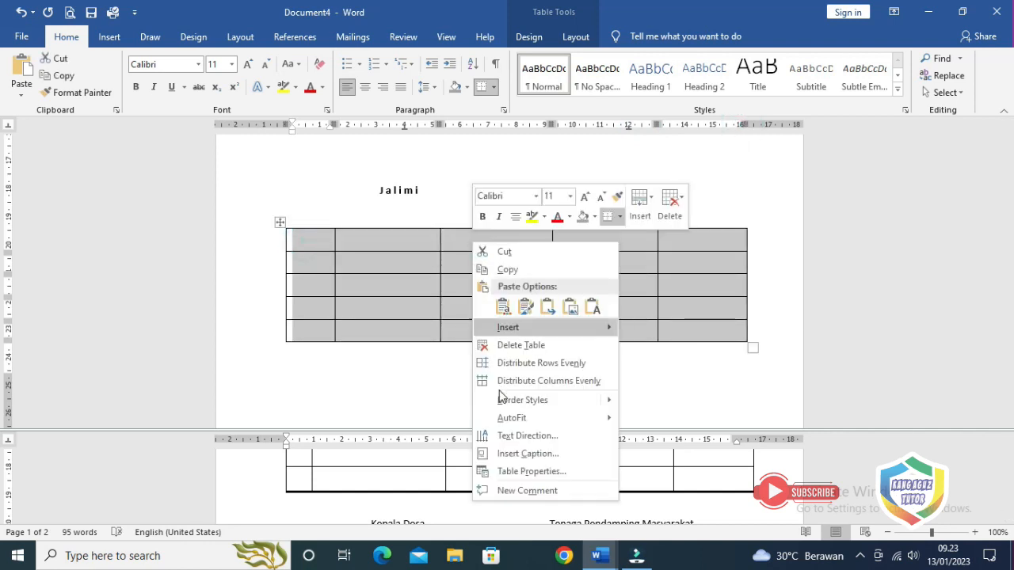
left_click(528, 345)
scroll(516, 314, "up", 6)
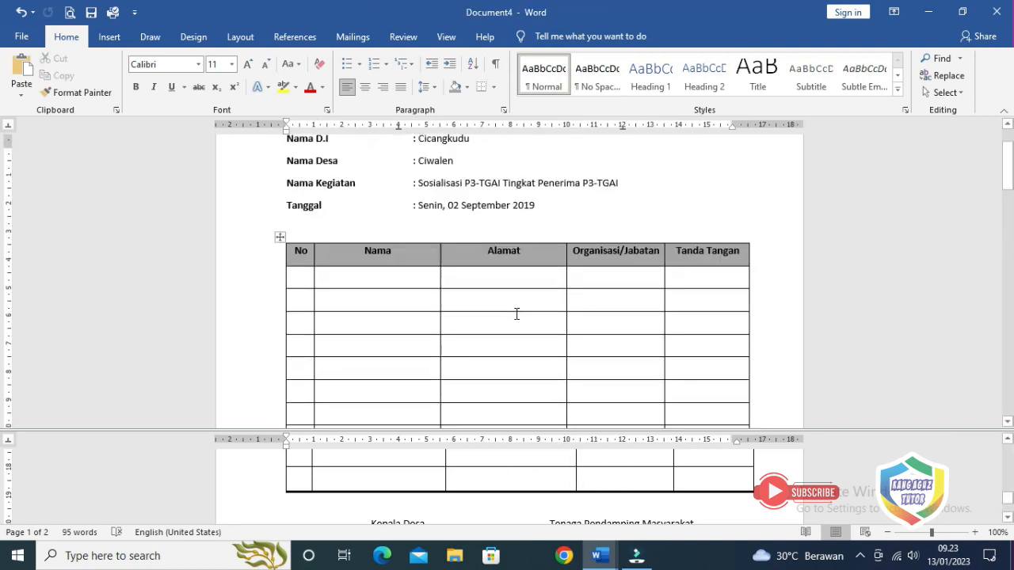
scroll(516, 315, "up", 1)
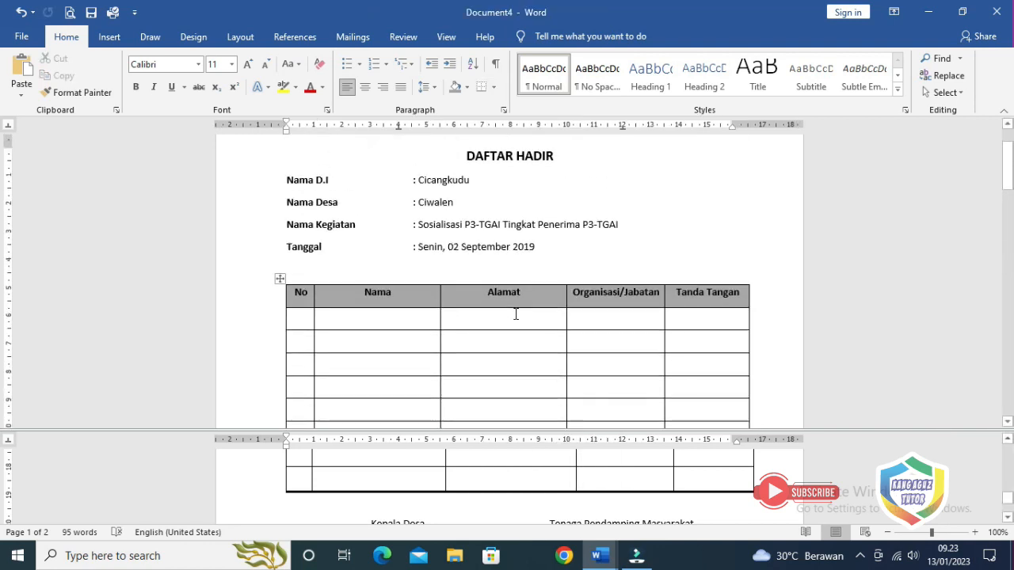